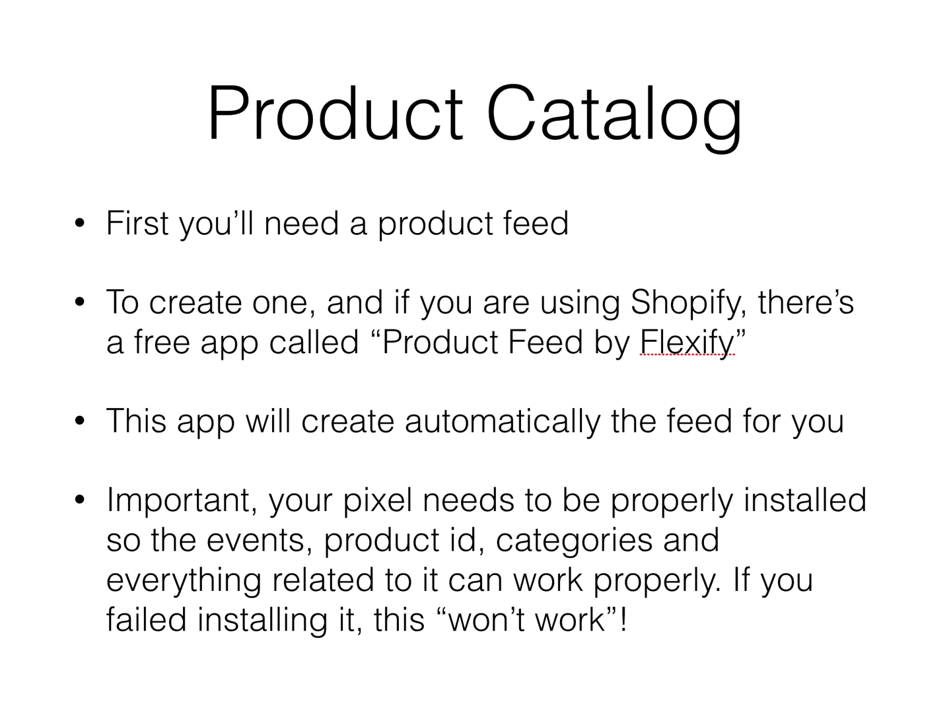
{"action": "key", "text": "Right"}
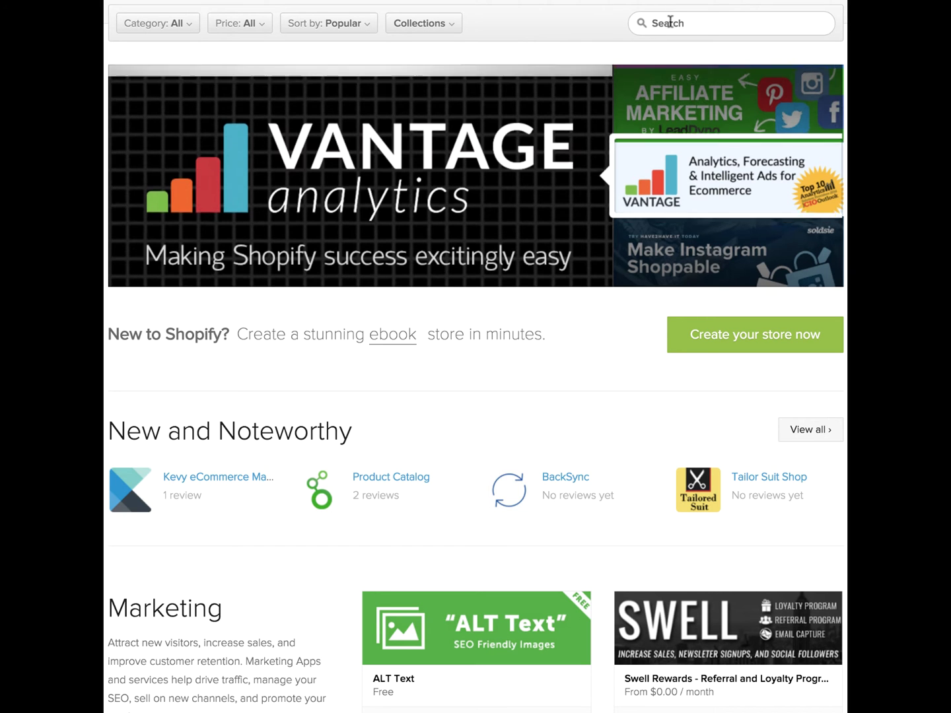
Search the Shopify App Store for "feed".
{"action": "left_click", "coordinate": [670, 22]}
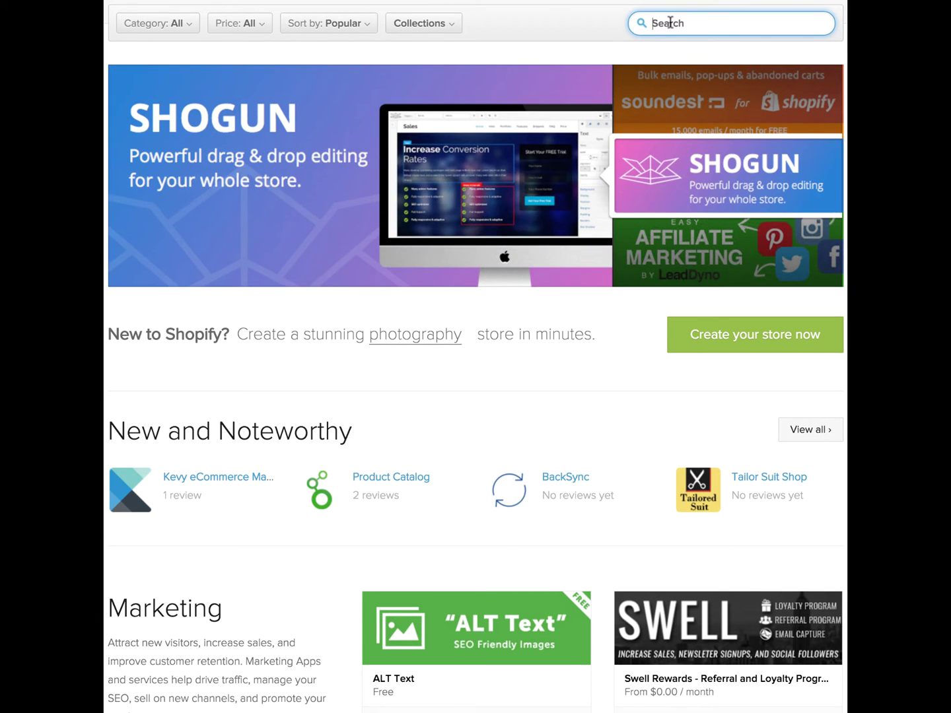
{"action": "type", "text": "feed"}
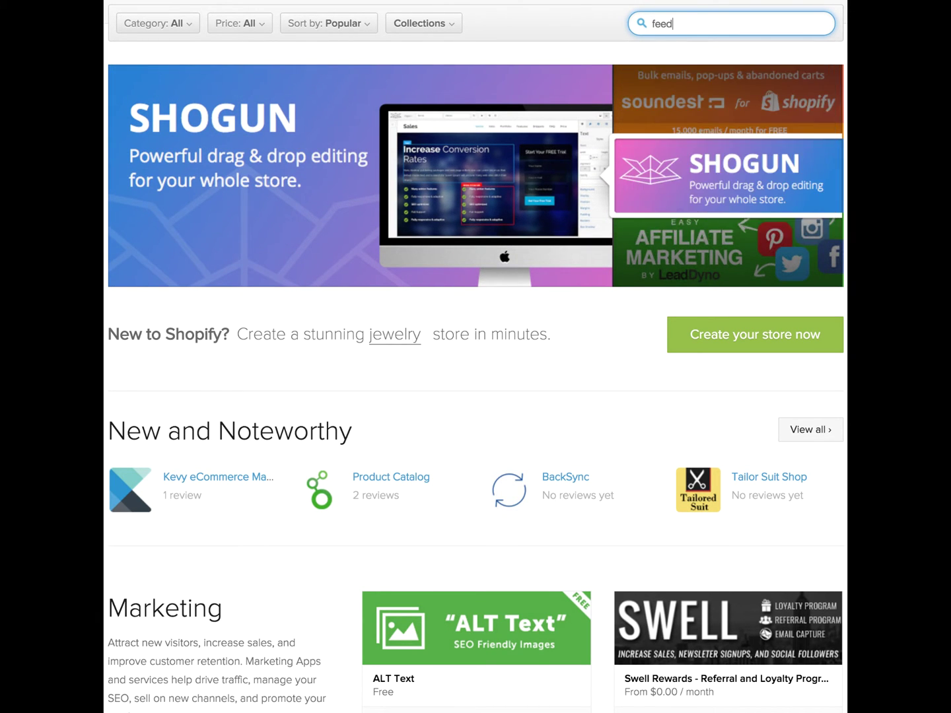
{"action": "key", "text": "Return"}
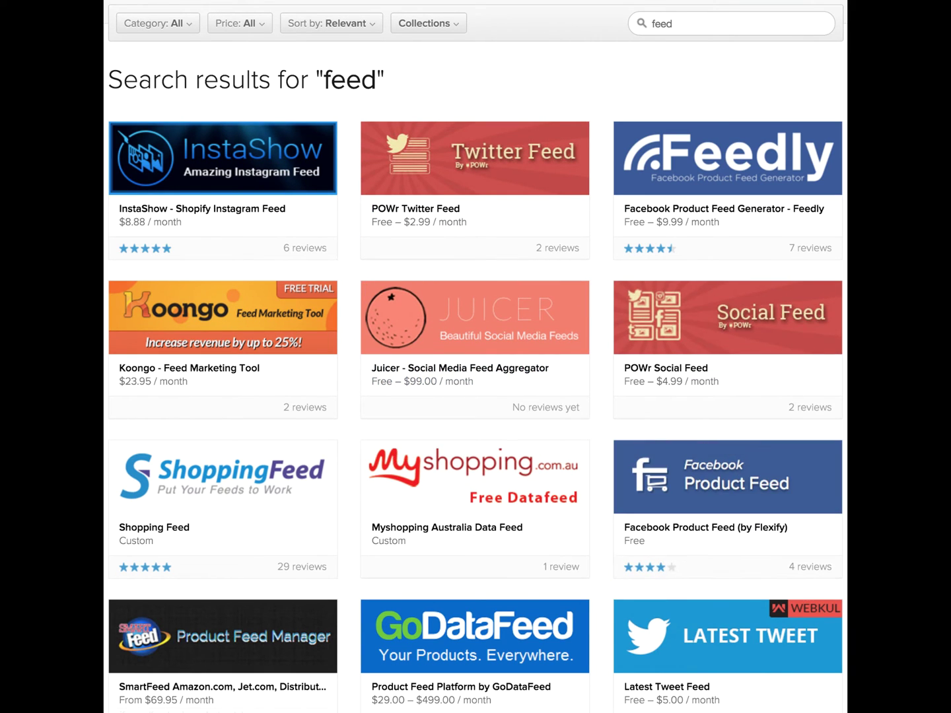
Open the Facebook Product Feed (by Flexify) app listing and review its features and description.
{"action": "mouse_move", "coordinate": [790, 492]}
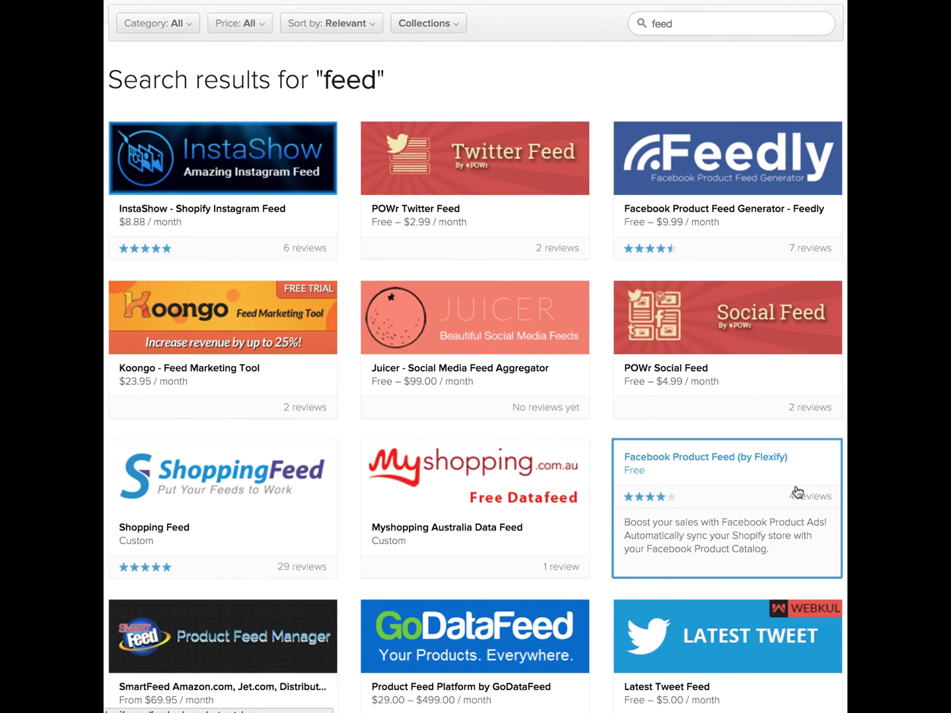
{"action": "left_click", "coordinate": [745, 472]}
{"action": "scroll", "coordinate": [570, 202], "scroll_direction": "down", "scroll_amount": 3}
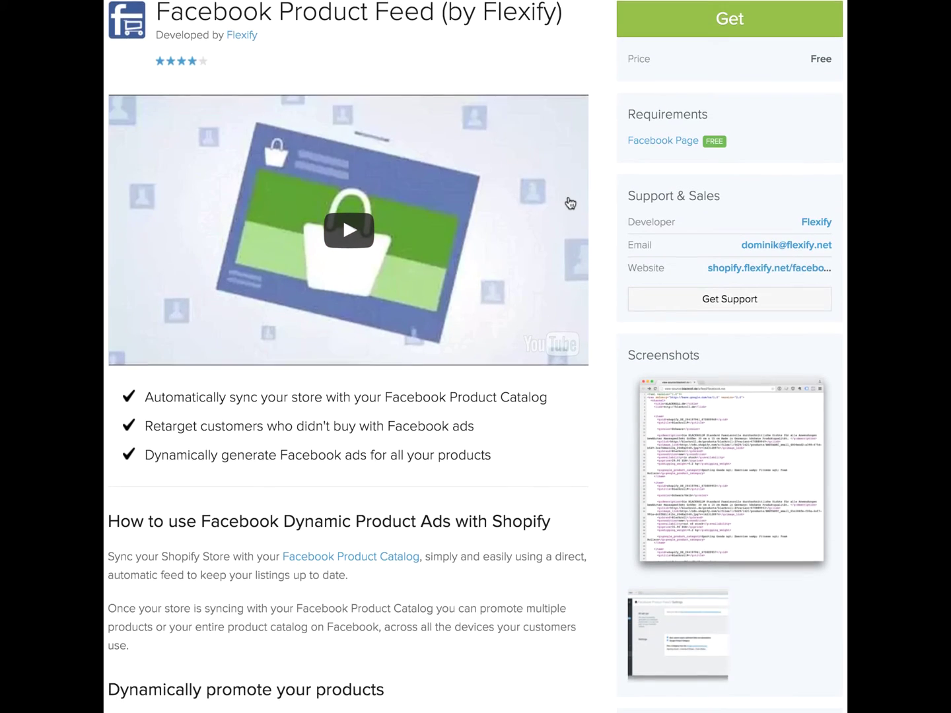
{"action": "scroll", "coordinate": [570, 203], "scroll_direction": "down", "scroll_amount": 5}
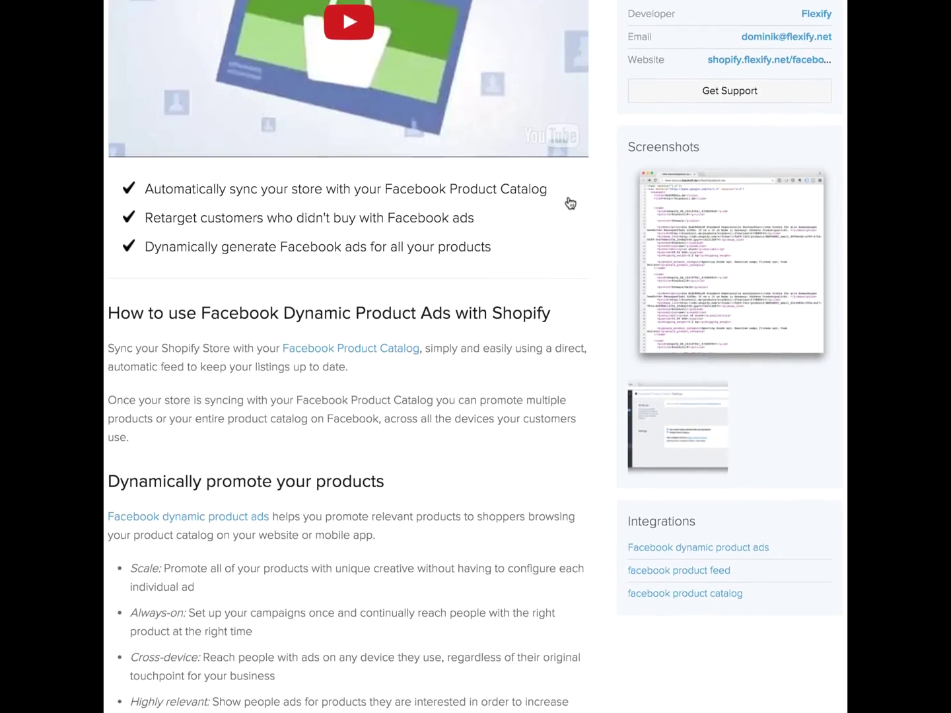
{"action": "scroll", "coordinate": [570, 202], "scroll_direction": "down", "scroll_amount": 5}
{"action": "scroll", "coordinate": [570, 202], "scroll_direction": "up", "scroll_amount": 10}
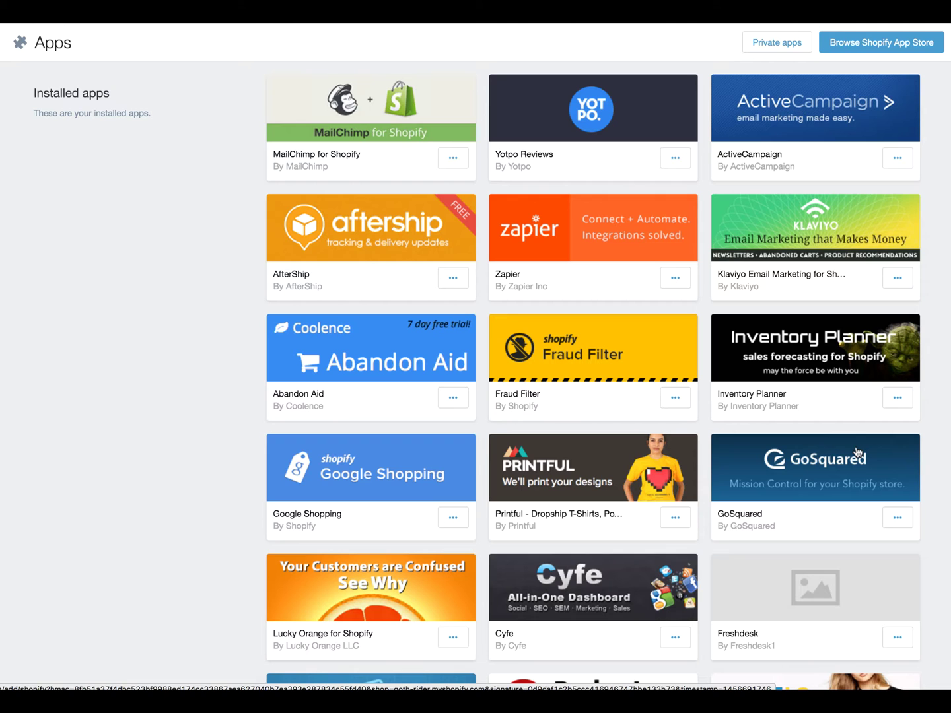
Open the Facebook Product Feed app by Flexify from the store's installed apps.
{"action": "scroll", "coordinate": [863, 429], "scroll_direction": "down", "scroll_amount": 2}
{"action": "scroll", "coordinate": [863, 429], "scroll_direction": "down", "scroll_amount": 4}
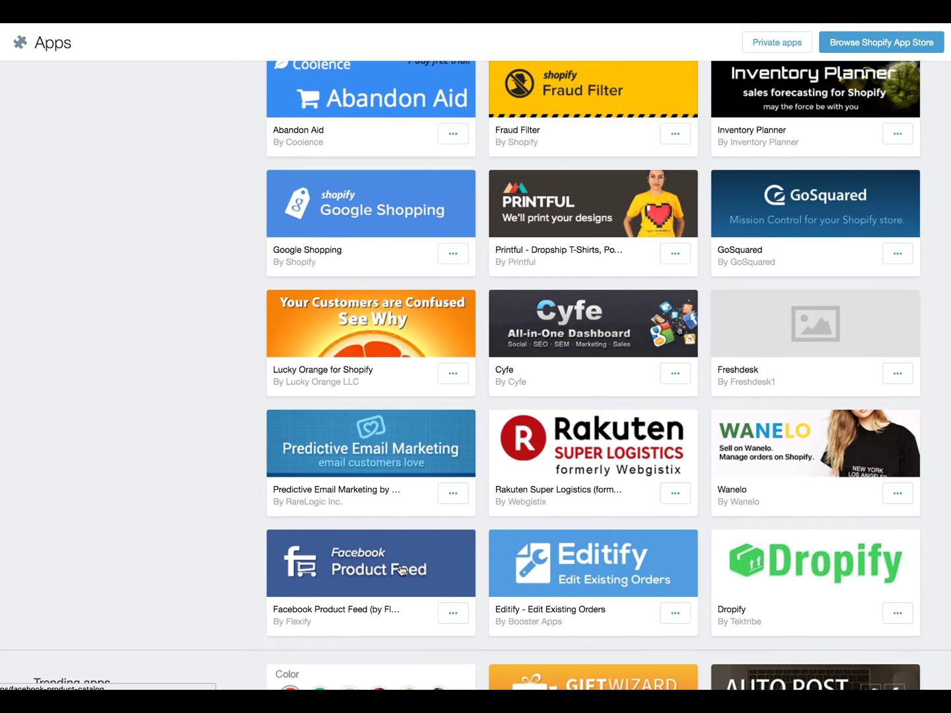
{"action": "left_click", "coordinate": [401, 571]}
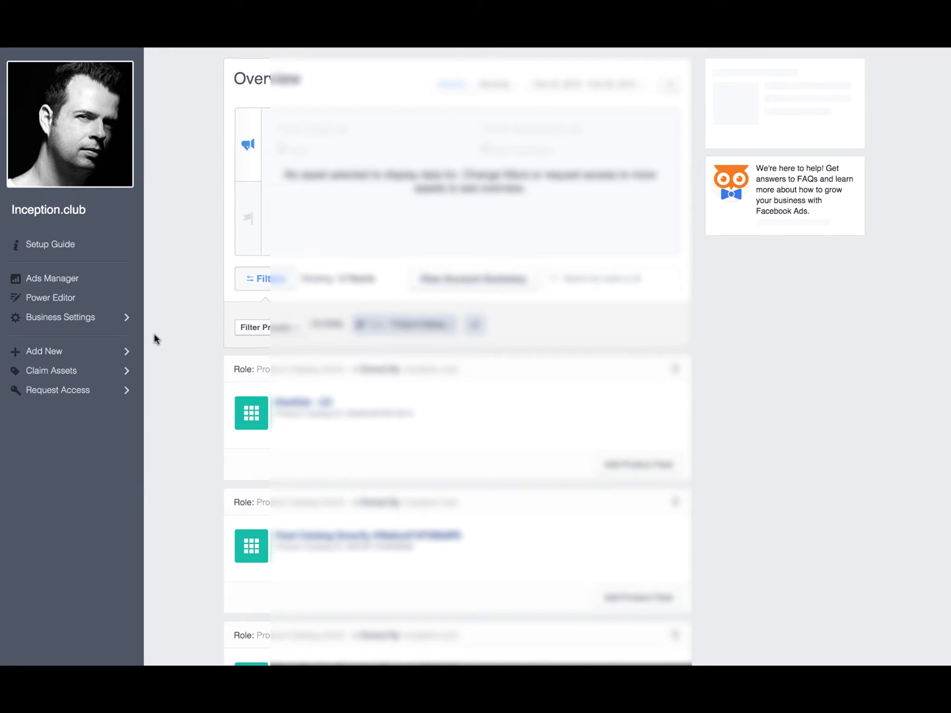
Create a new product catalog named Test and assign the visible unblurred person to it as Product Catalog Admin.
{"action": "left_click", "coordinate": [59, 350]}
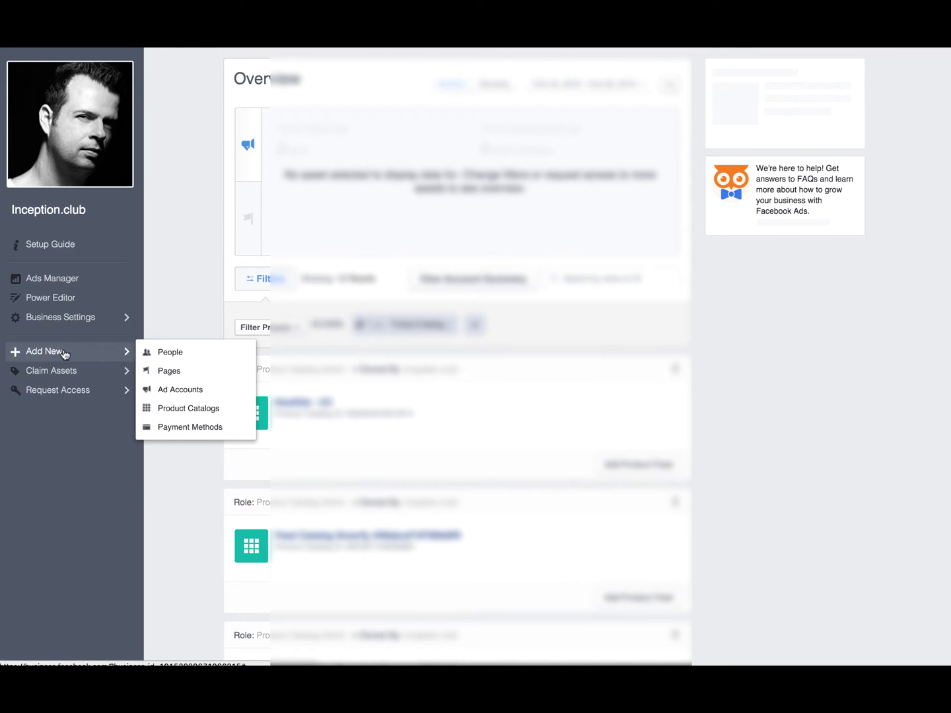
{"action": "left_click", "coordinate": [189, 410]}
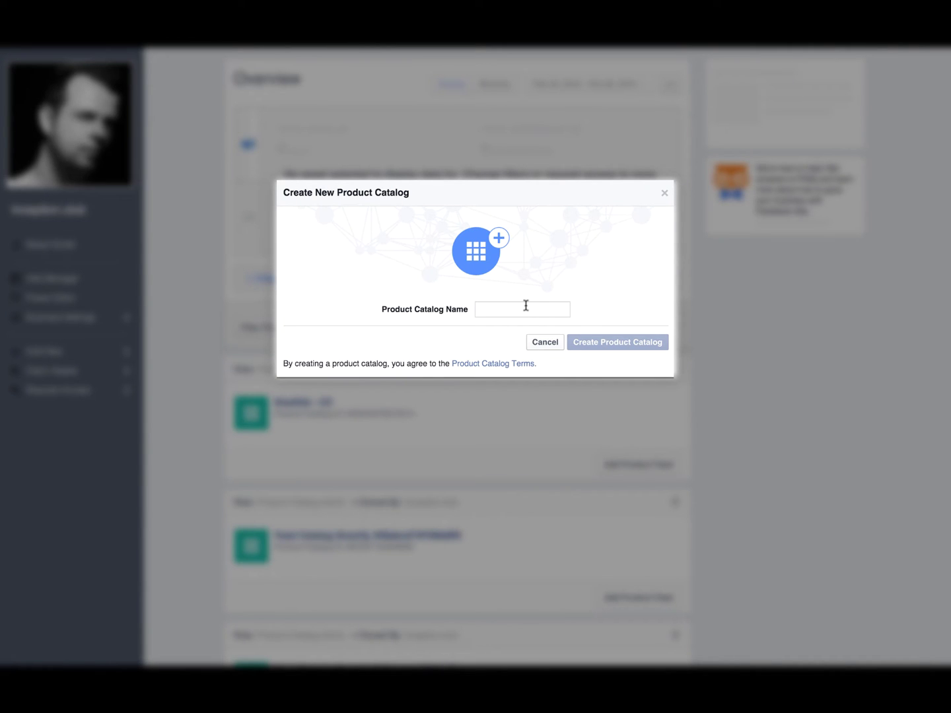
{"action": "type", "text": "Test"}
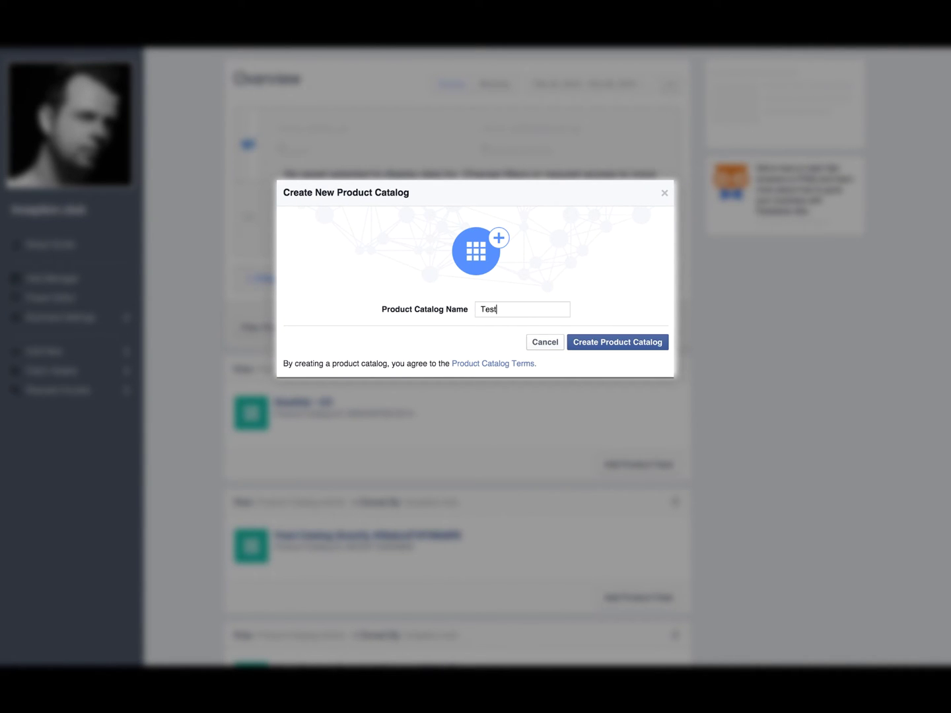
{"action": "left_click", "coordinate": [647, 341]}
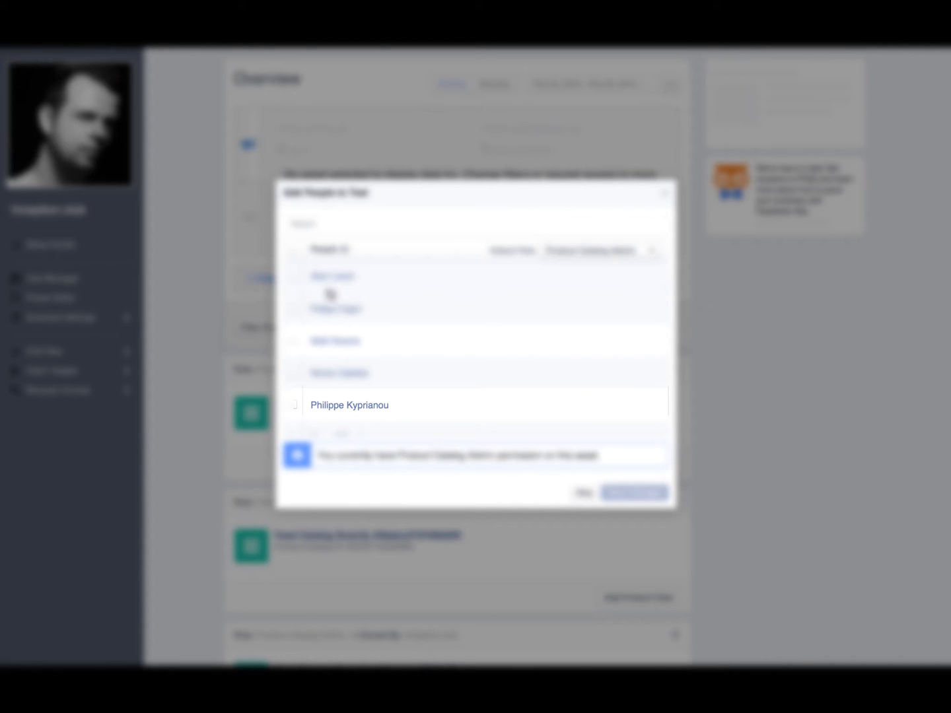
{"action": "left_click", "coordinate": [294, 405]}
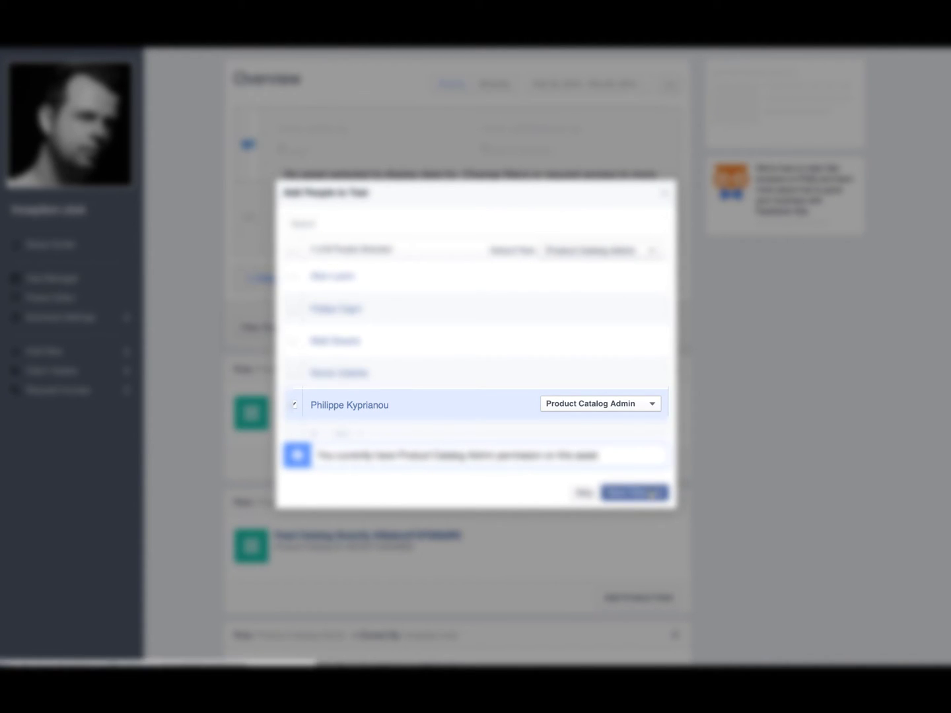
{"action": "left_click", "coordinate": [651, 496]}
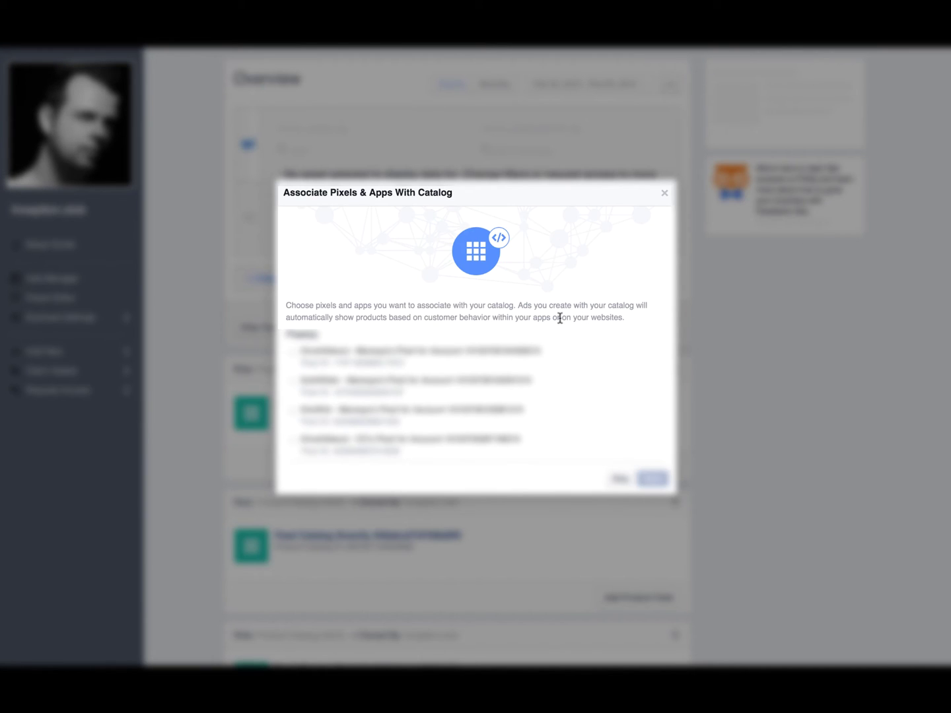
Associate the account's Default Pixel with the Test catalog and finish creating the catalog.
{"action": "scroll", "coordinate": [357, 364], "scroll_direction": "down", "scroll_amount": 2}
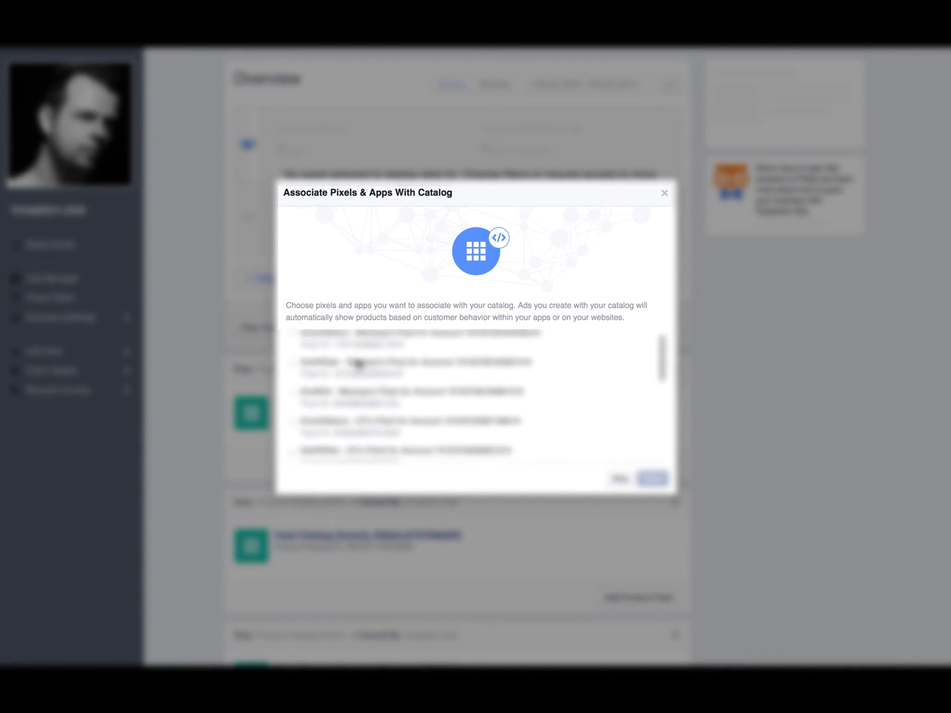
{"action": "scroll", "coordinate": [358, 364], "scroll_direction": "up", "scroll_amount": 3}
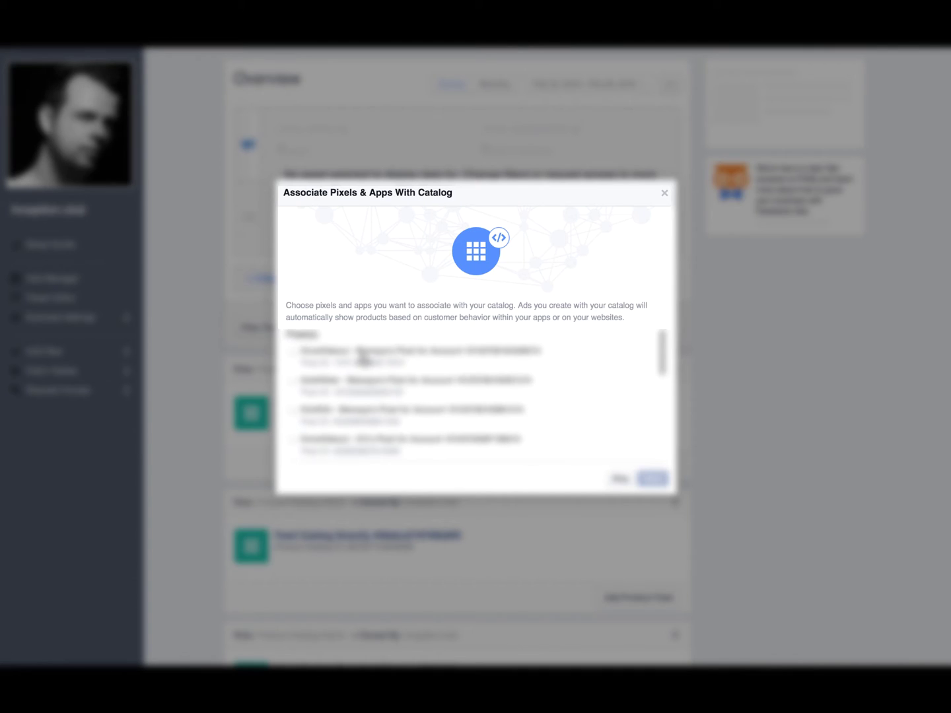
{"action": "scroll", "coordinate": [362, 359], "scroll_direction": "down", "scroll_amount": 5}
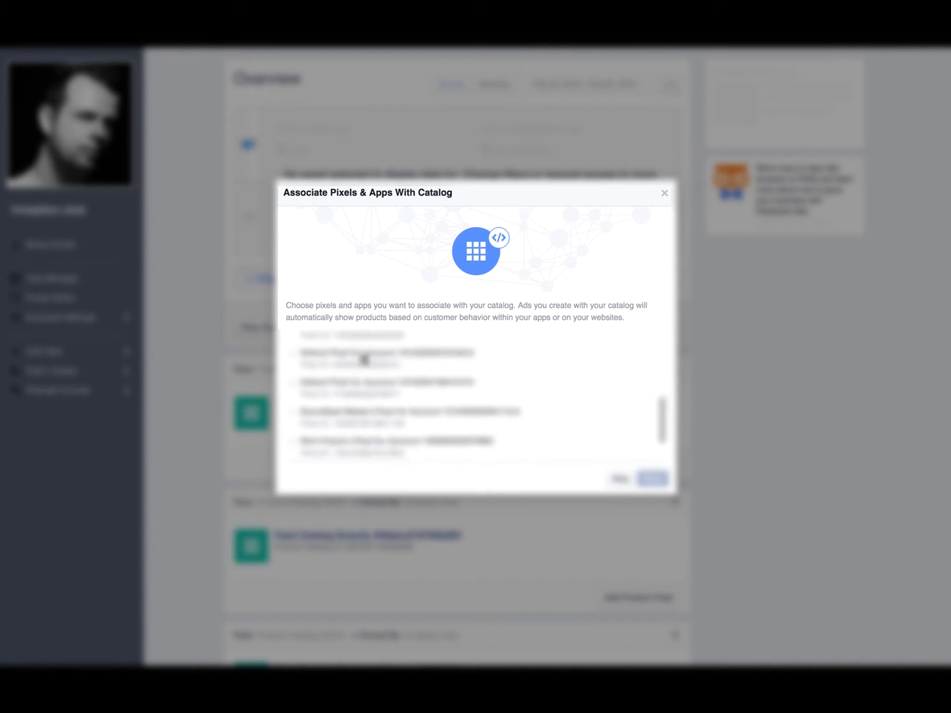
{"action": "scroll", "coordinate": [363, 358], "scroll_direction": "up", "scroll_amount": 3}
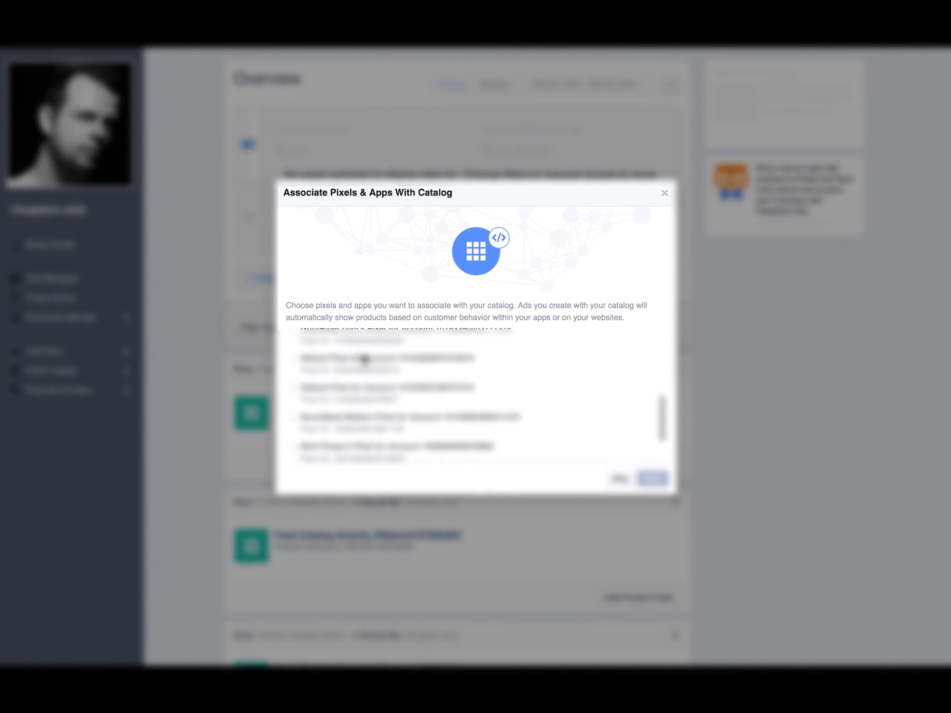
{"action": "left_click", "coordinate": [446, 370]}
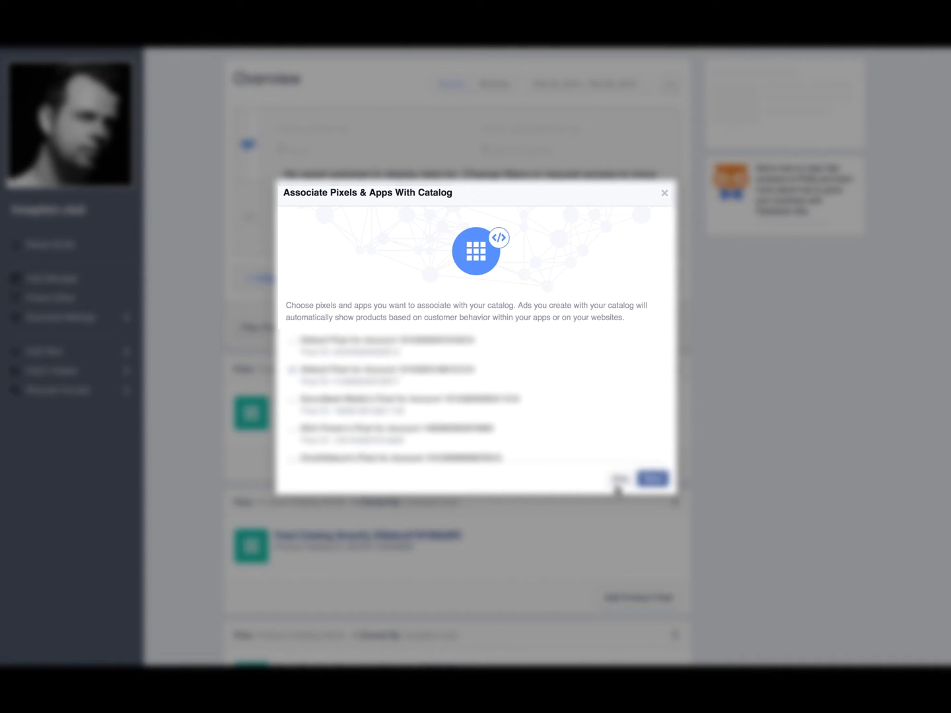
{"action": "left_click", "coordinate": [660, 481]}
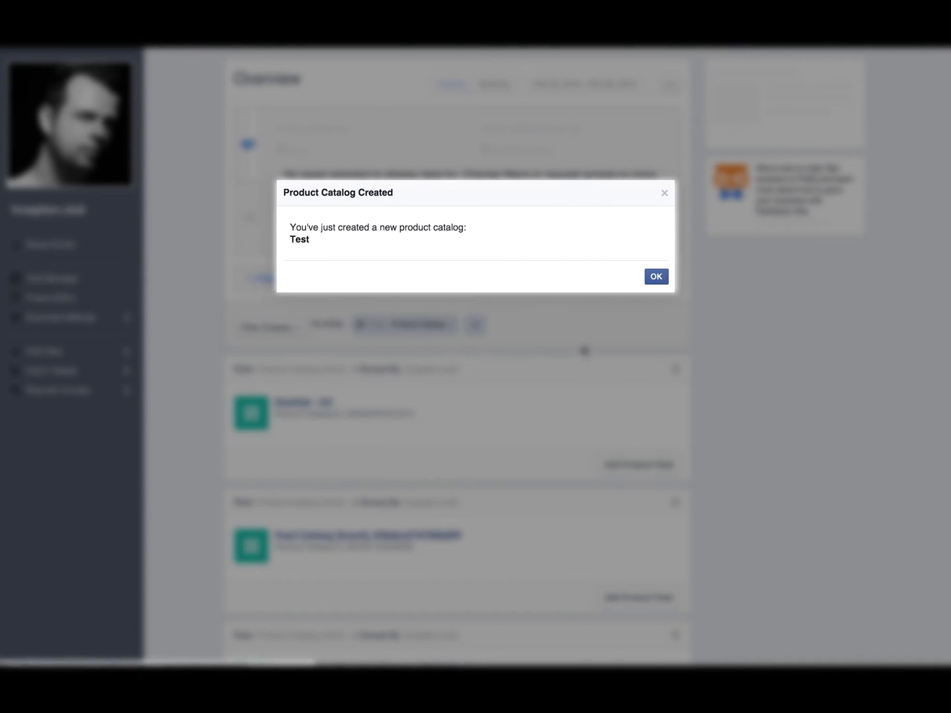
{"action": "left_click", "coordinate": [656, 277]}
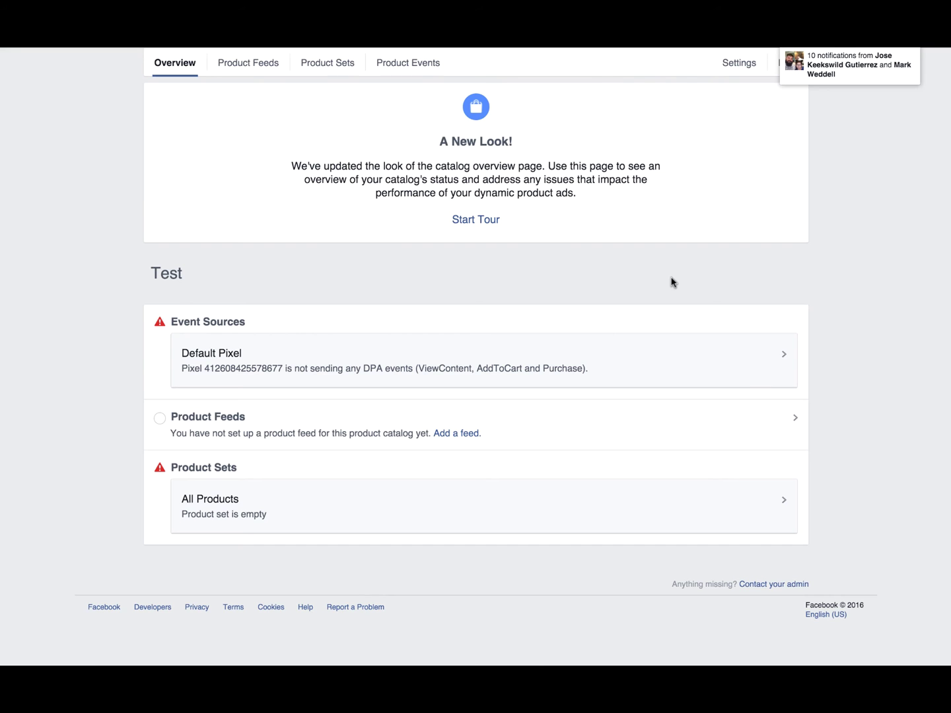
Start a new product feed for the Test catalog with the default name, USD currency and scheduled recurring uploads.
{"action": "left_click", "coordinate": [253, 66]}
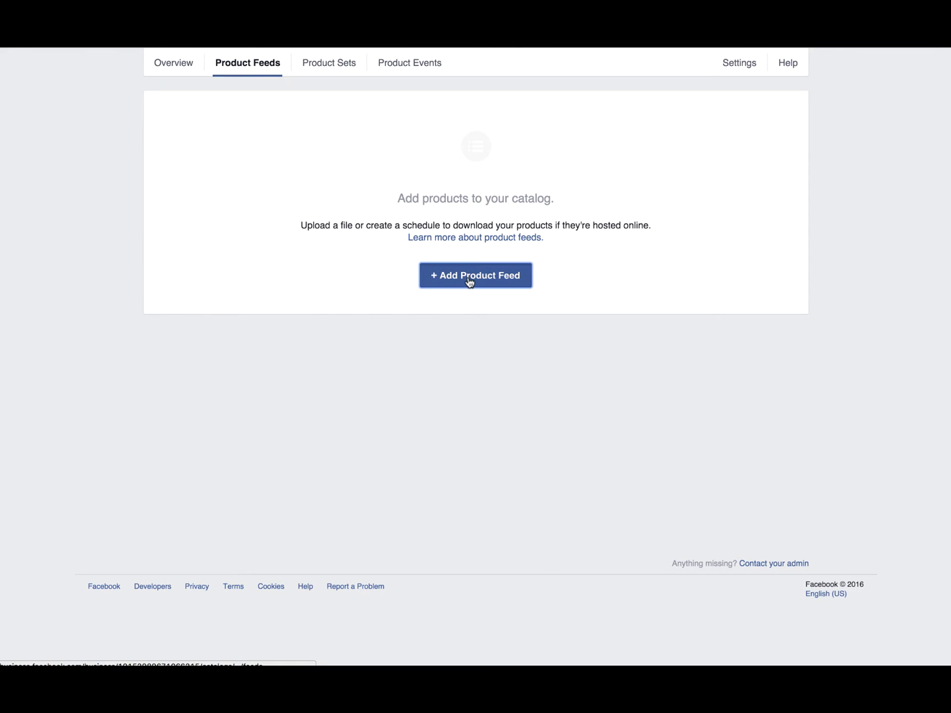
{"action": "left_click", "coordinate": [470, 282]}
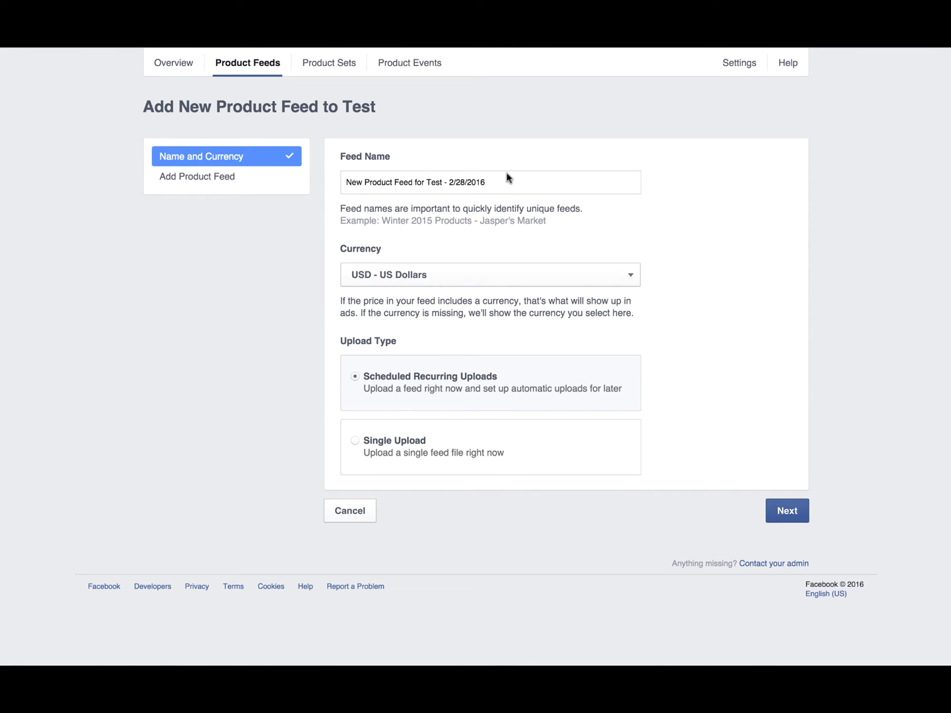
{"action": "left_click", "coordinate": [416, 276]}
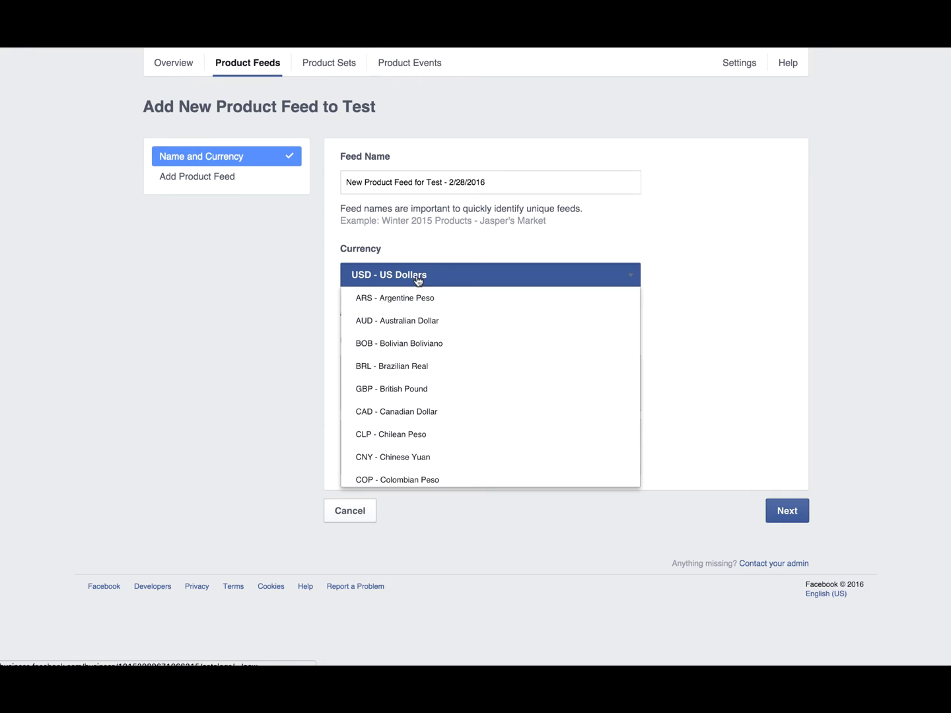
{"action": "left_click", "coordinate": [731, 216]}
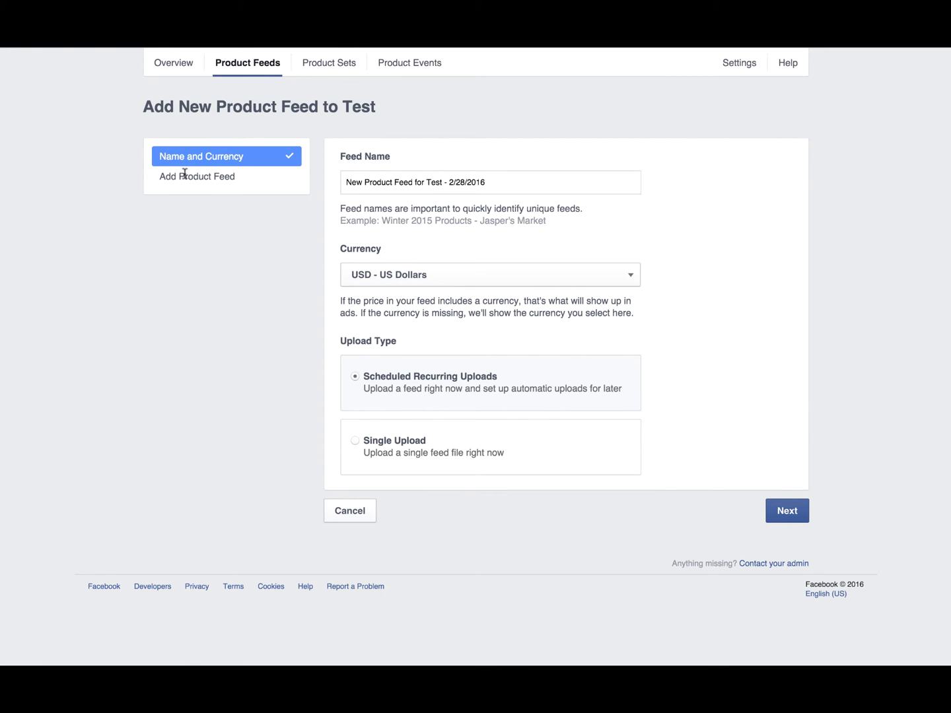
{"action": "left_click", "coordinate": [787, 511]}
Enter the store's feed URL ending in /a/feed/facebook.rss?no_vat for the daily scheduled upload.
{"action": "left_click", "coordinate": [366, 263]}
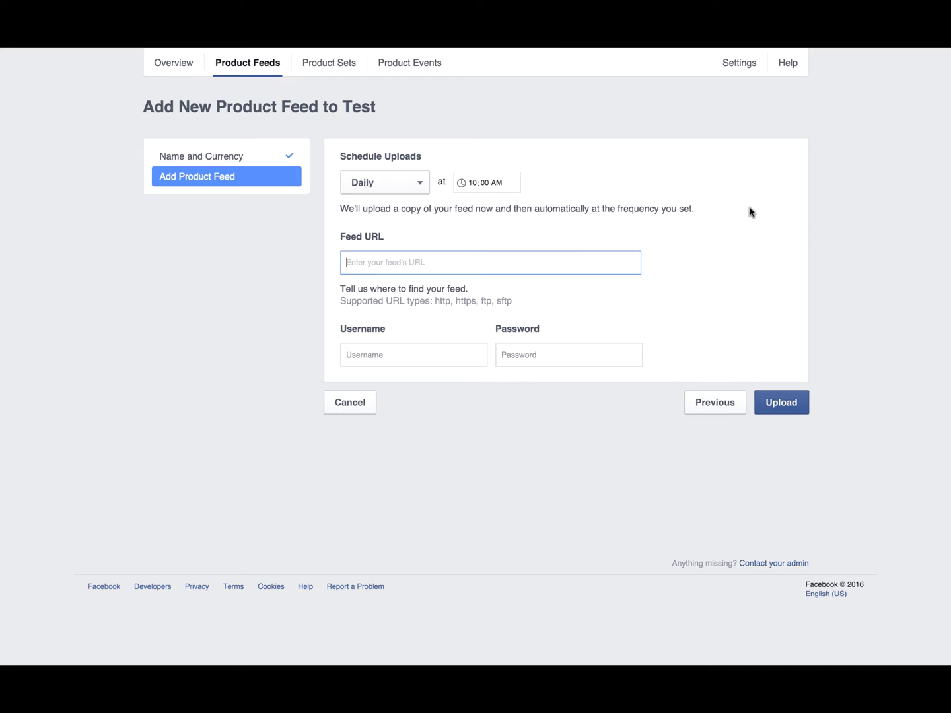
{"action": "key", "text": "ctrl+v"}
{"action": "key", "text": "BackSpace"}
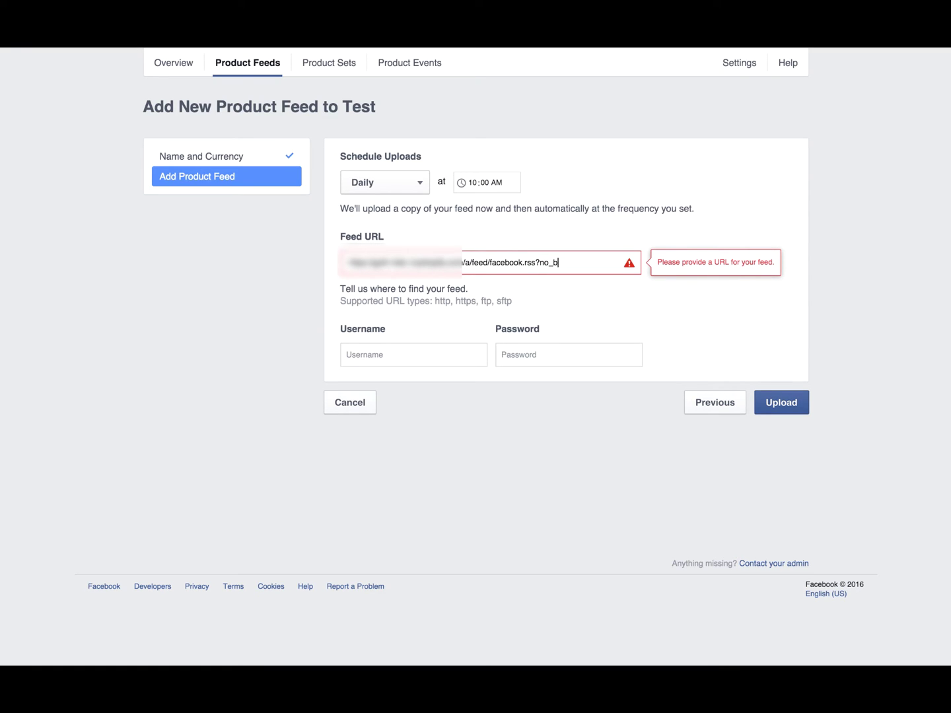
{"action": "type", "text": "?no_vat"}
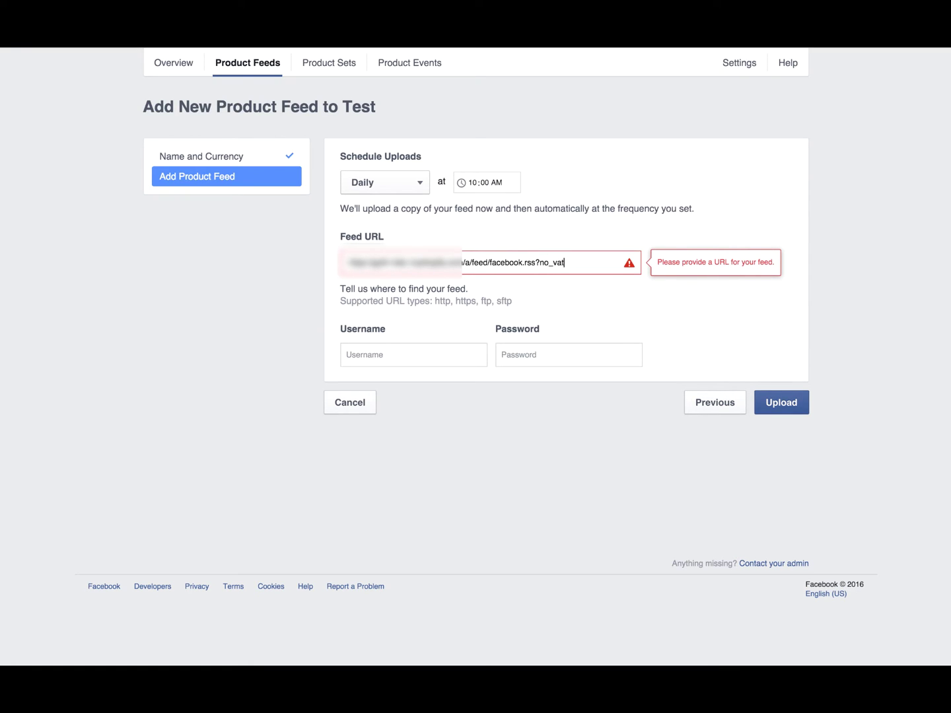
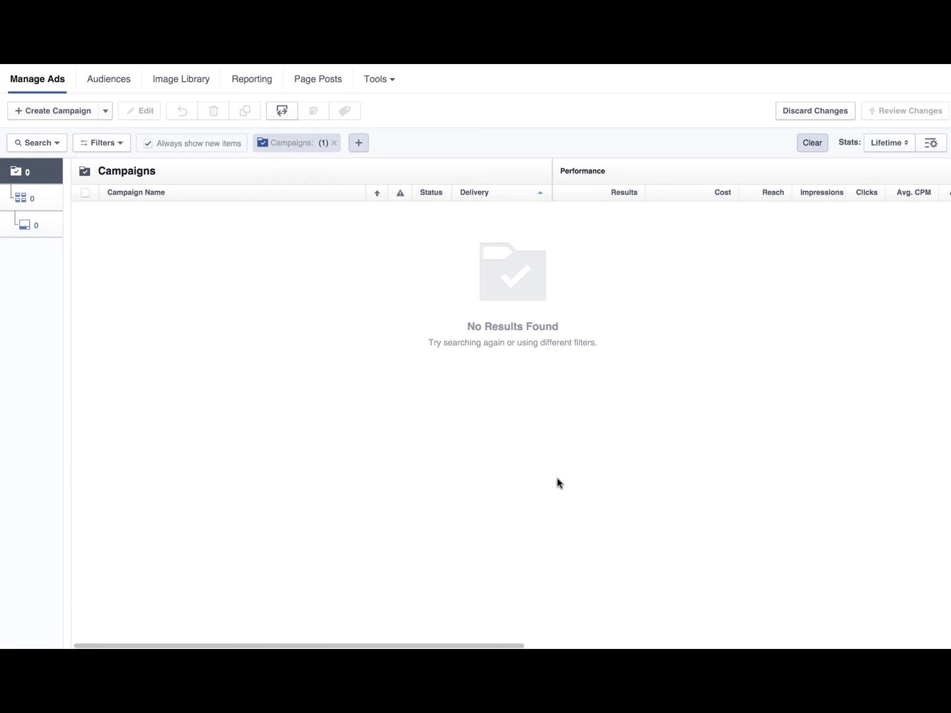
Clear the campaign filter and start a new campaign named Test with the Product Catalog Sales objective.
{"action": "left_click", "coordinate": [335, 143]}
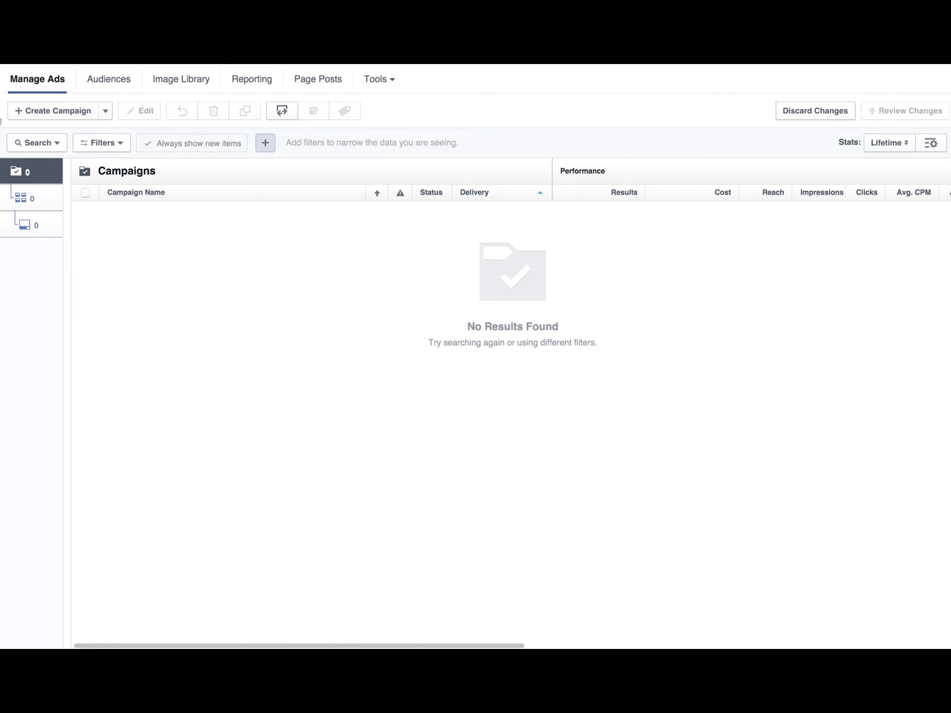
{"action": "left_click", "coordinate": [59, 112]}
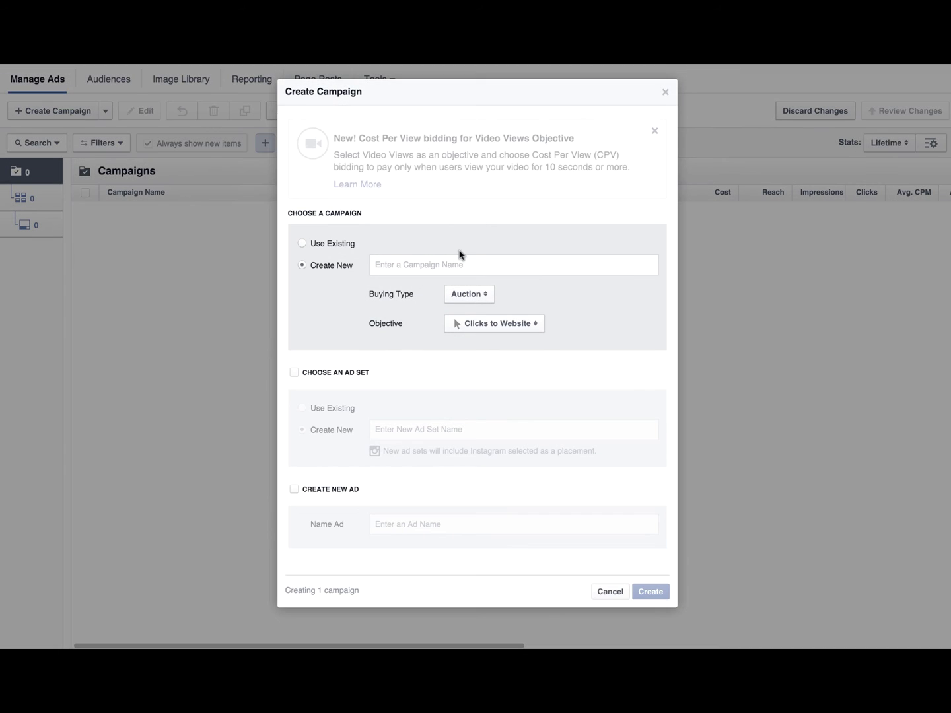
{"action": "left_click", "coordinate": [507, 329]}
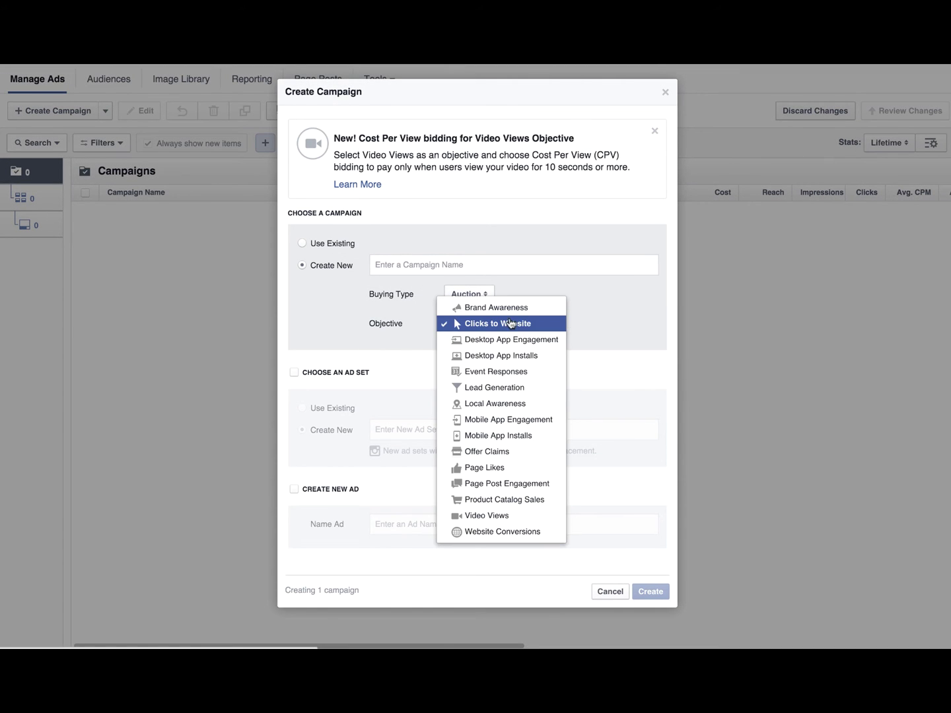
{"action": "left_click", "coordinate": [517, 505]}
{"action": "left_click", "coordinate": [392, 263]}
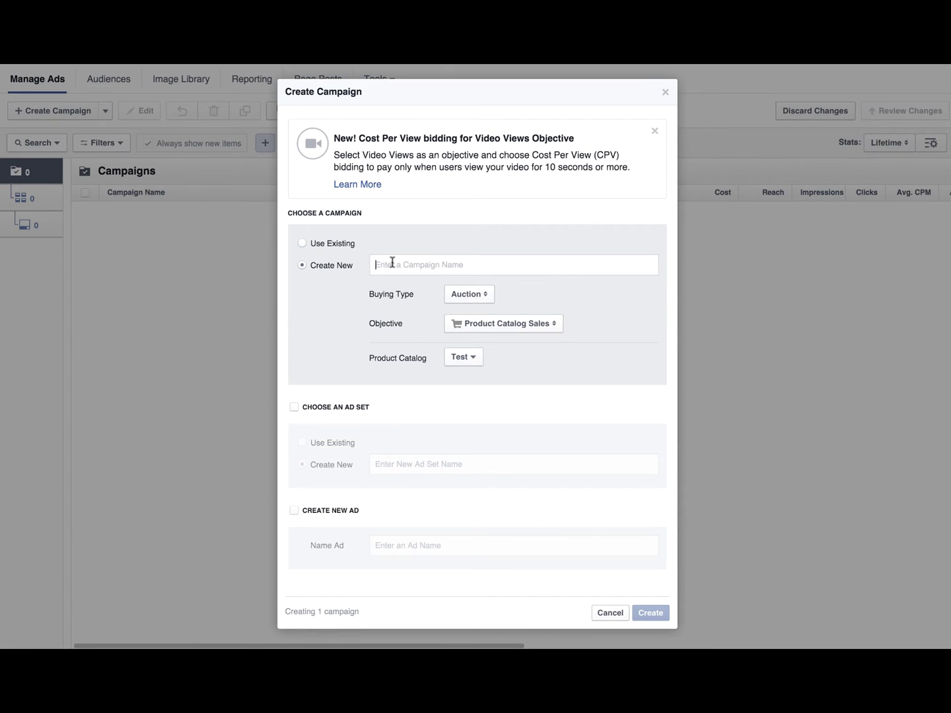
{"action": "type", "text": "Test"}
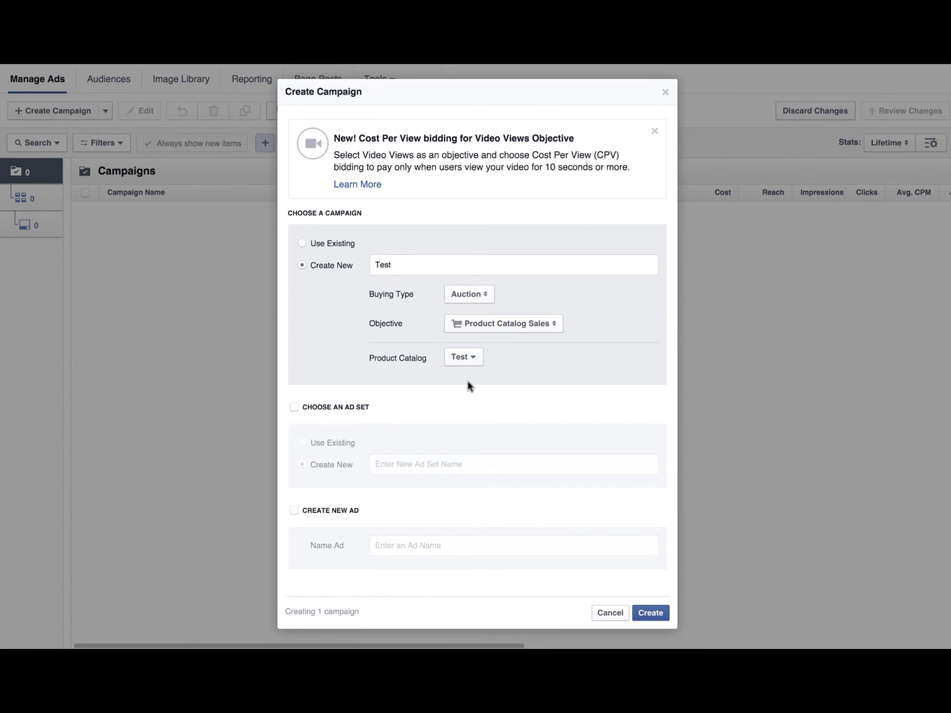
Choose the Feed Catalog Smartly catalog starting with #56abcde1f789b87e7 as the campaign's product catalog.
{"action": "left_click", "coordinate": [474, 361]}
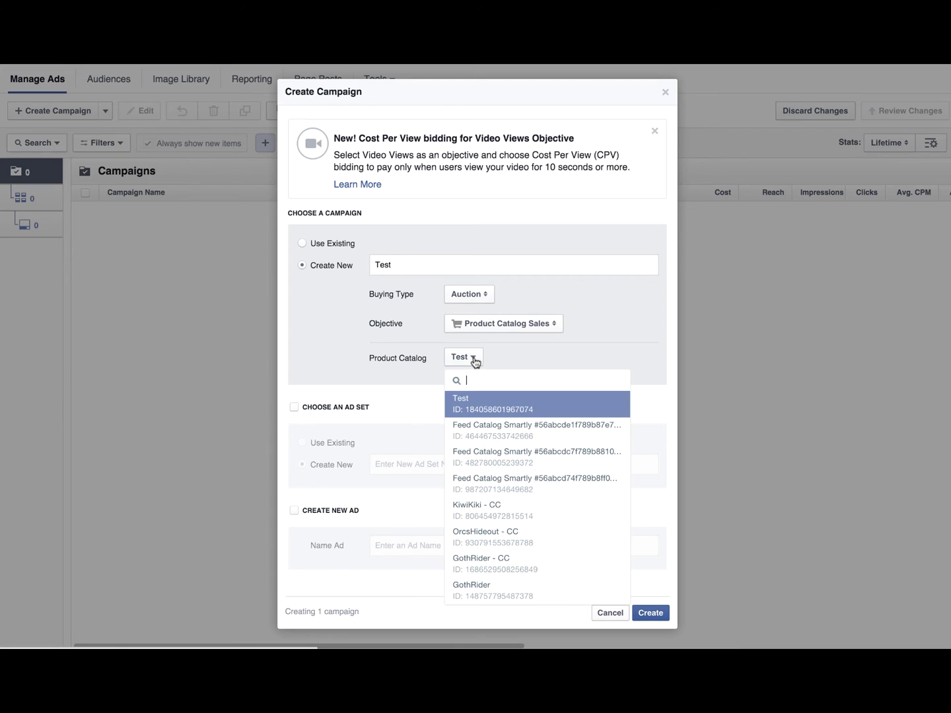
{"action": "left_click", "coordinate": [482, 360]}
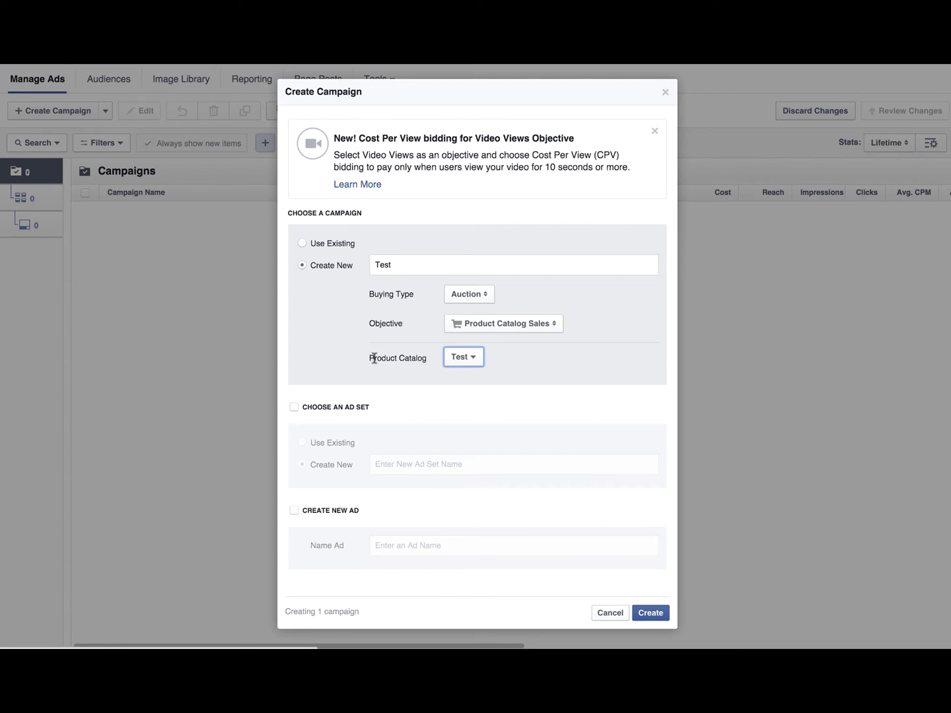
{"action": "left_click", "coordinate": [464, 362]}
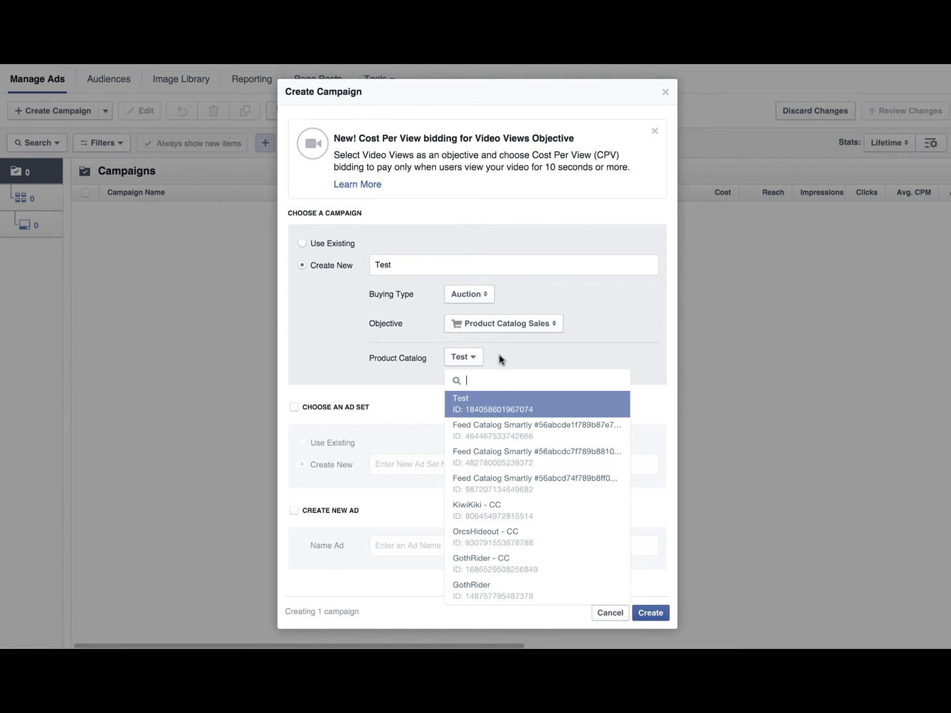
{"action": "left_click", "coordinate": [528, 433]}
Add a new ad set and a new ad, both named test, and create the campaign.
{"action": "left_click", "coordinate": [294, 408]}
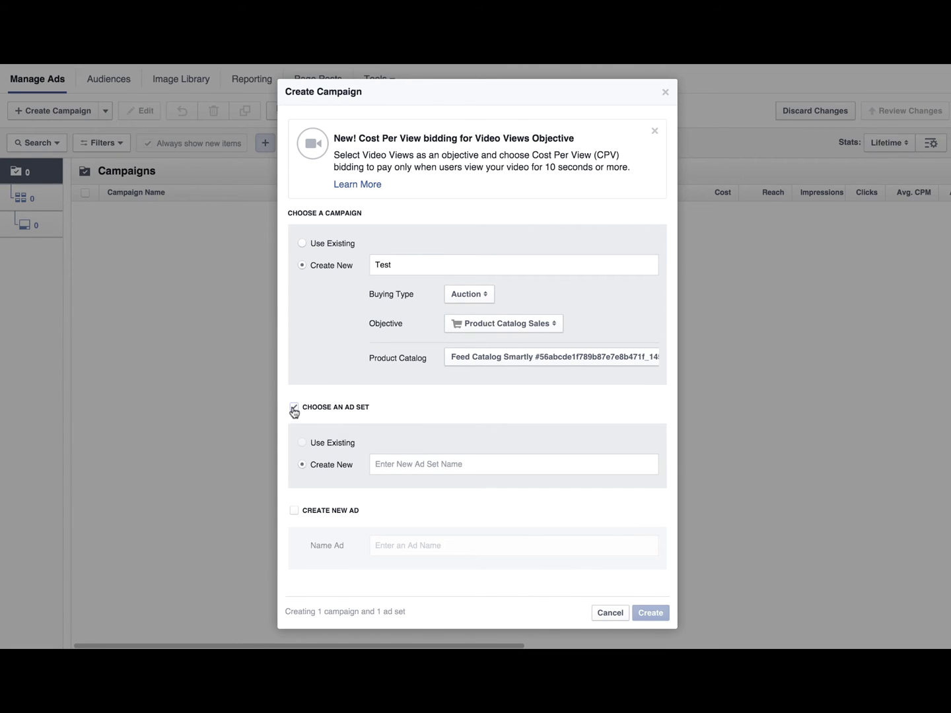
{"action": "left_click", "coordinate": [417, 463]}
{"action": "type", "text": "test"}
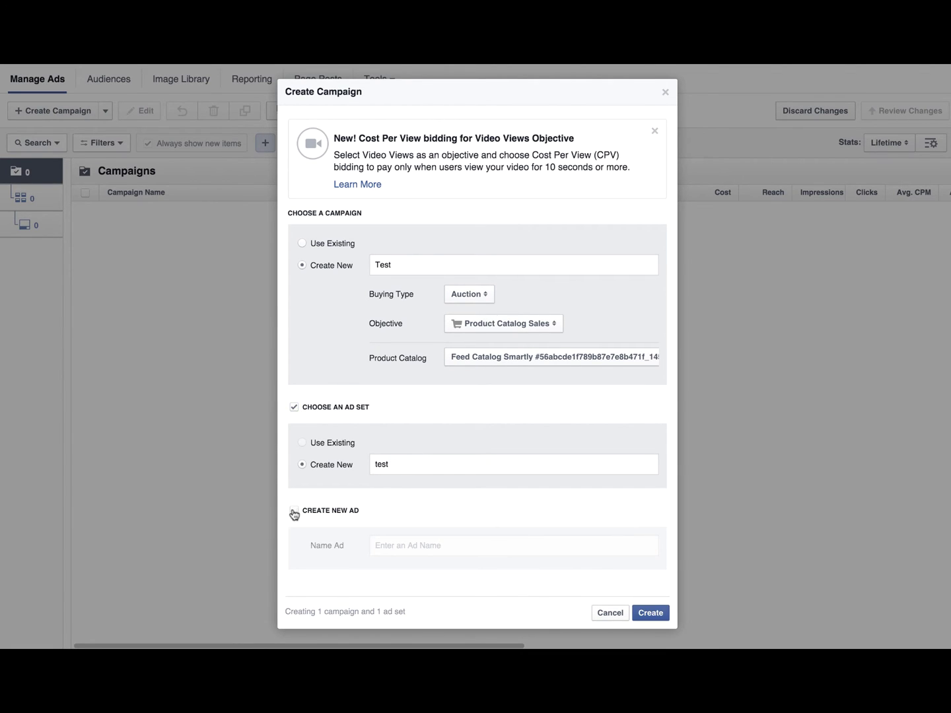
{"action": "left_click", "coordinate": [294, 513]}
{"action": "left_click", "coordinate": [435, 545]}
{"action": "type", "text": "test"}
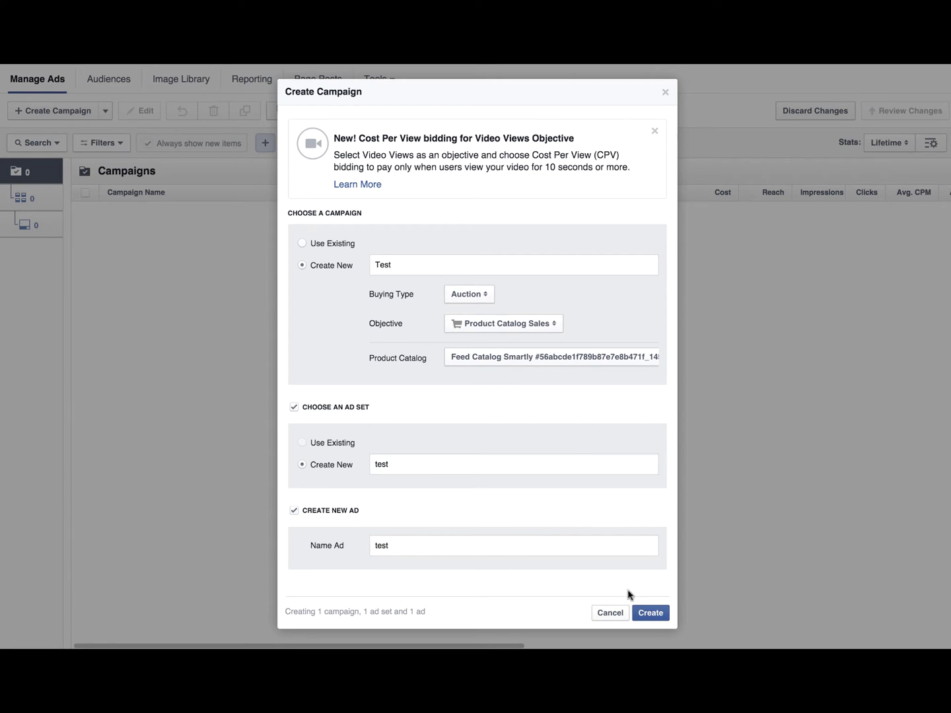
{"action": "left_click", "coordinate": [650, 611]}
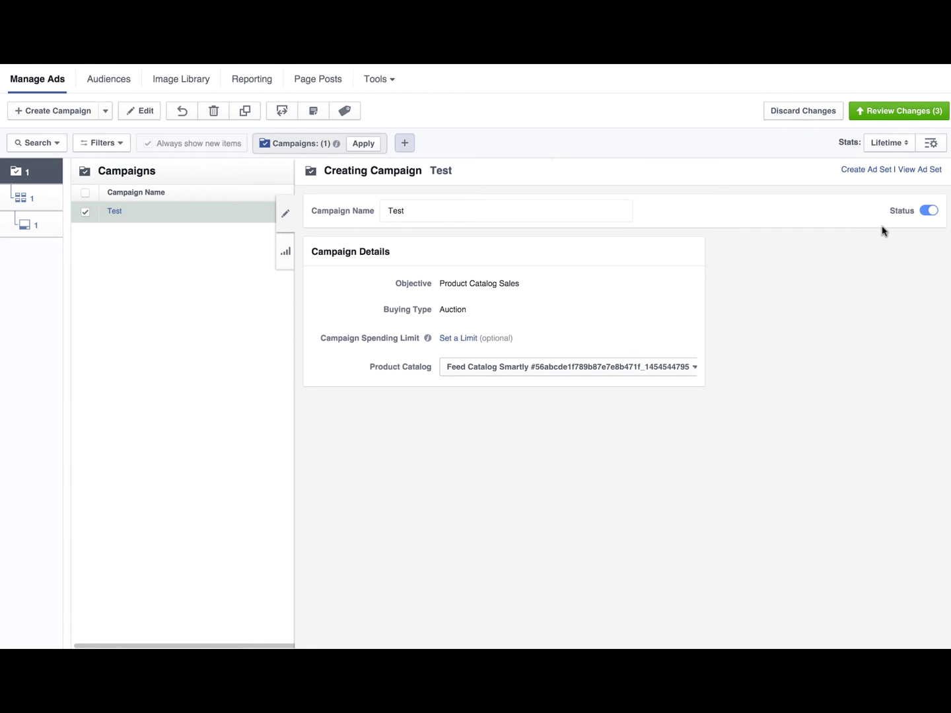
Open the campaign's test ad set and set its event type to Add To Cart.
{"action": "left_click", "coordinate": [922, 171]}
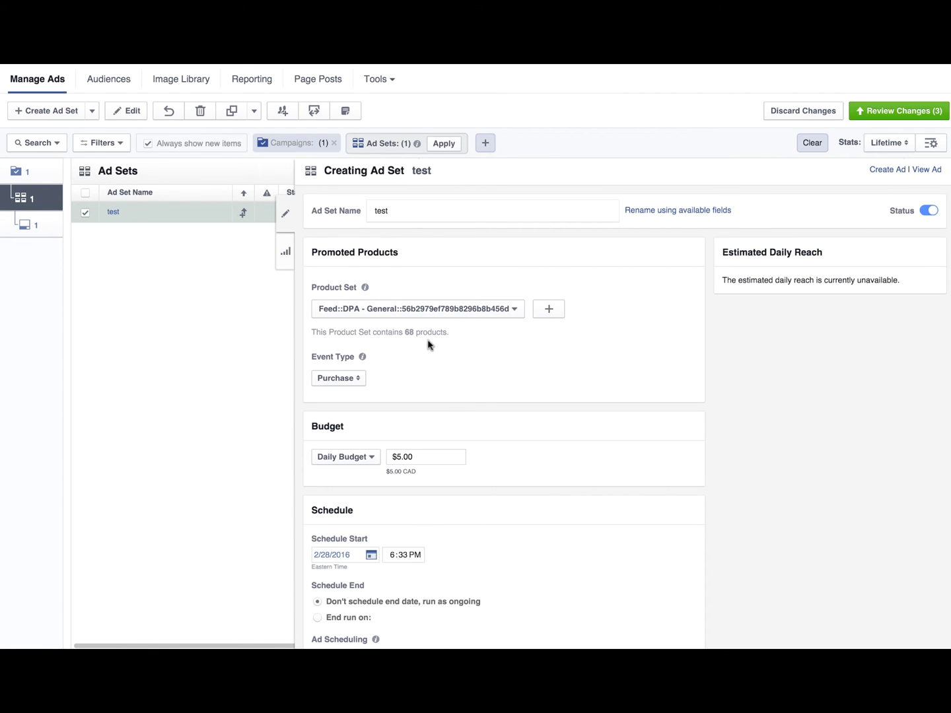
{"action": "mouse_move", "coordinate": [362, 356]}
{"action": "scroll", "coordinate": [427, 365], "scroll_direction": "down", "scroll_amount": 2}
{"action": "scroll", "coordinate": [426, 365], "scroll_direction": "down", "scroll_amount": 5}
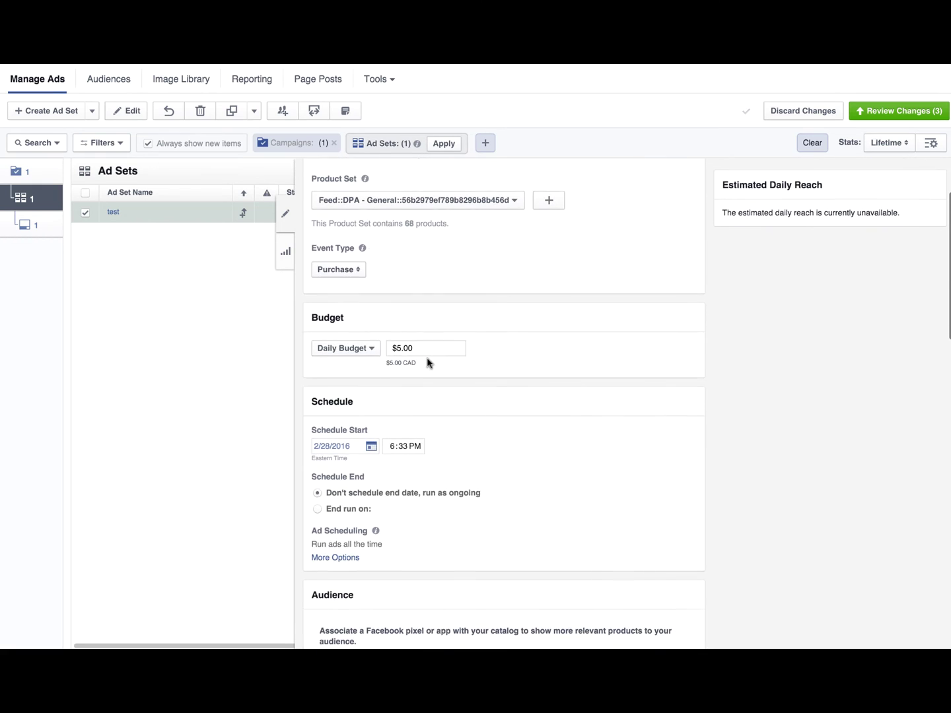
{"action": "scroll", "coordinate": [430, 362], "scroll_direction": "up", "scroll_amount": 6}
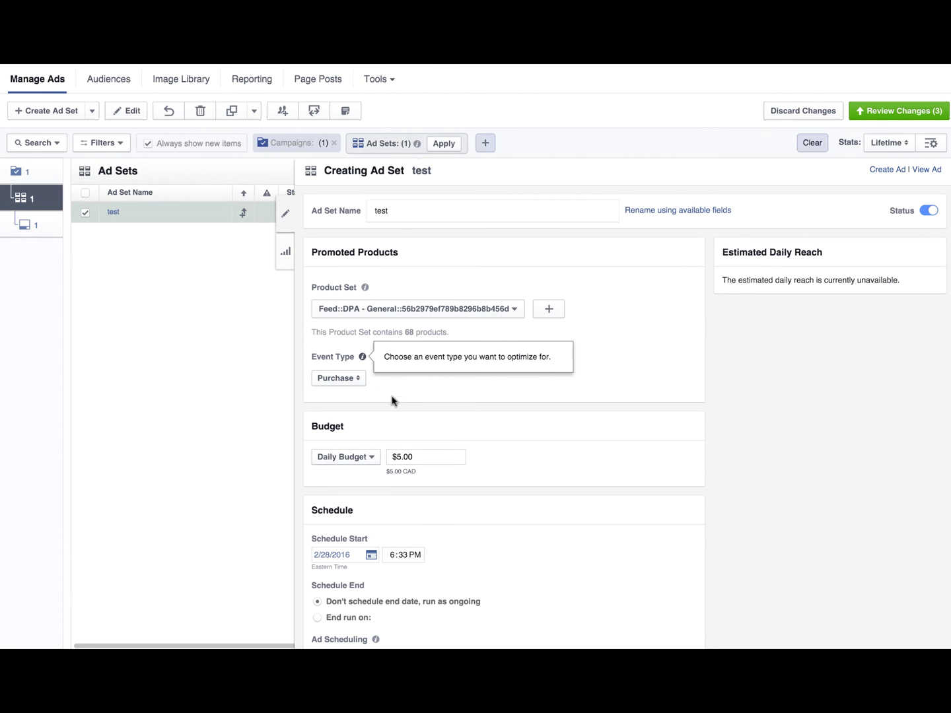
{"action": "left_click", "coordinate": [349, 382]}
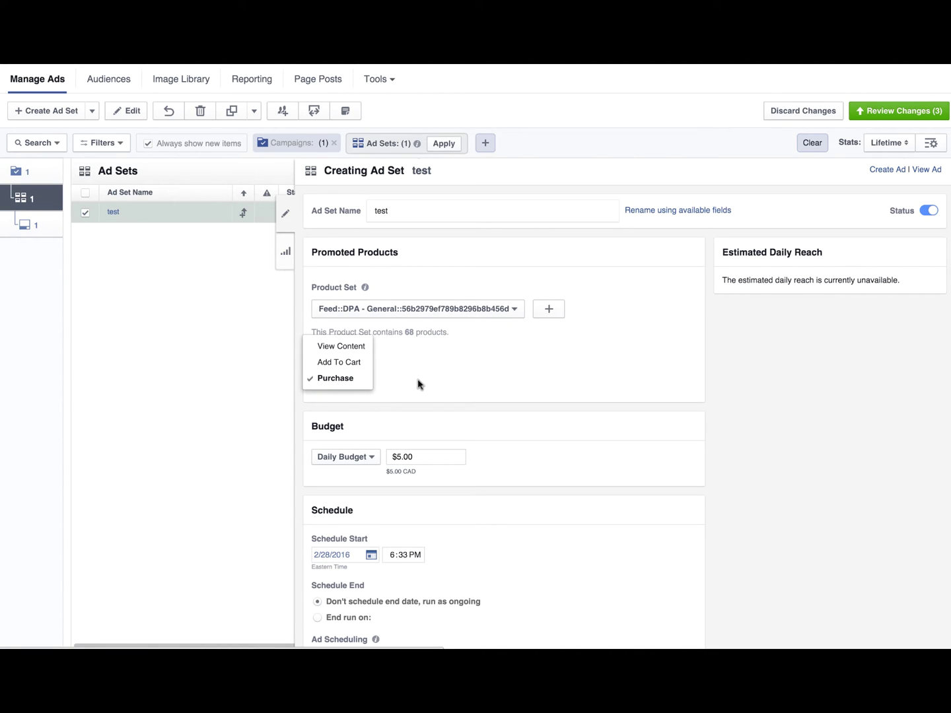
{"action": "left_click", "coordinate": [353, 381]}
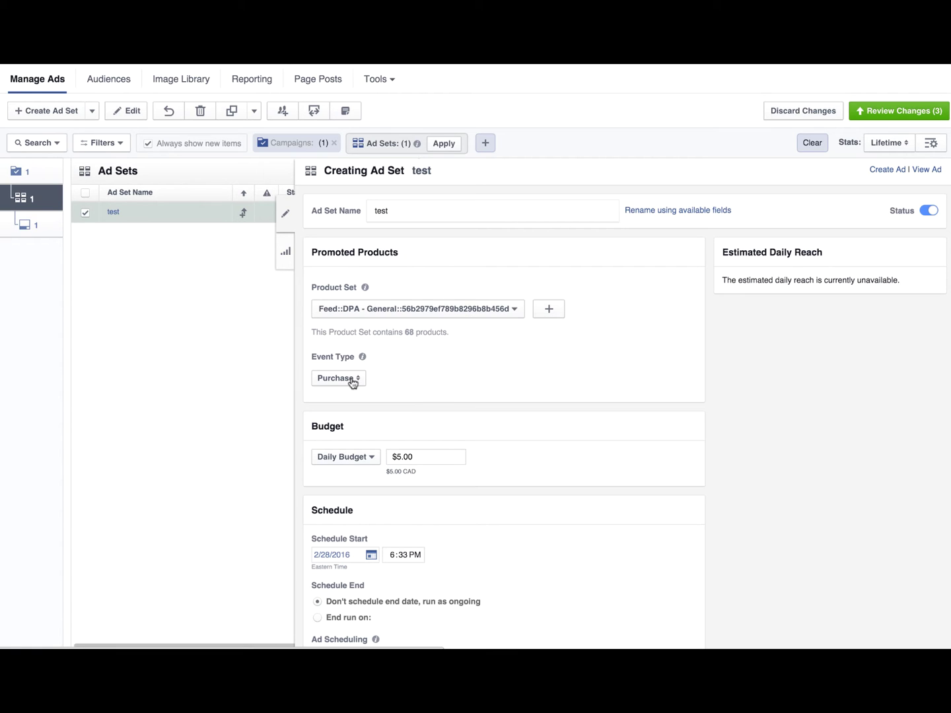
{"action": "left_click", "coordinate": [354, 382]}
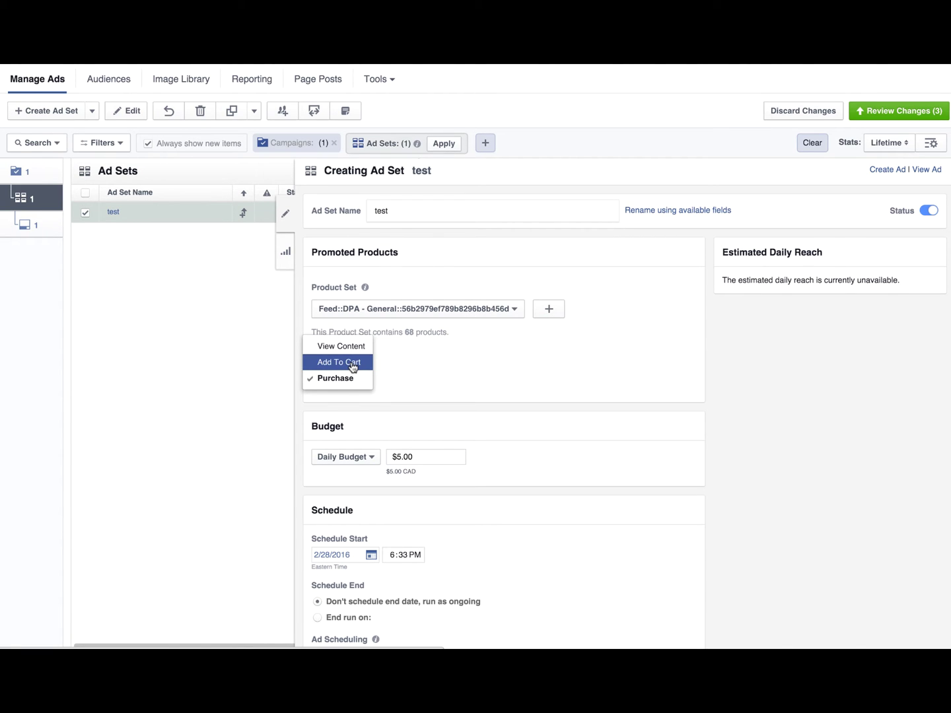
{"action": "left_click", "coordinate": [354, 365]}
Set the ad set's daily budget to $10.00.
{"action": "scroll", "coordinate": [502, 393], "scroll_direction": "down", "scroll_amount": 3}
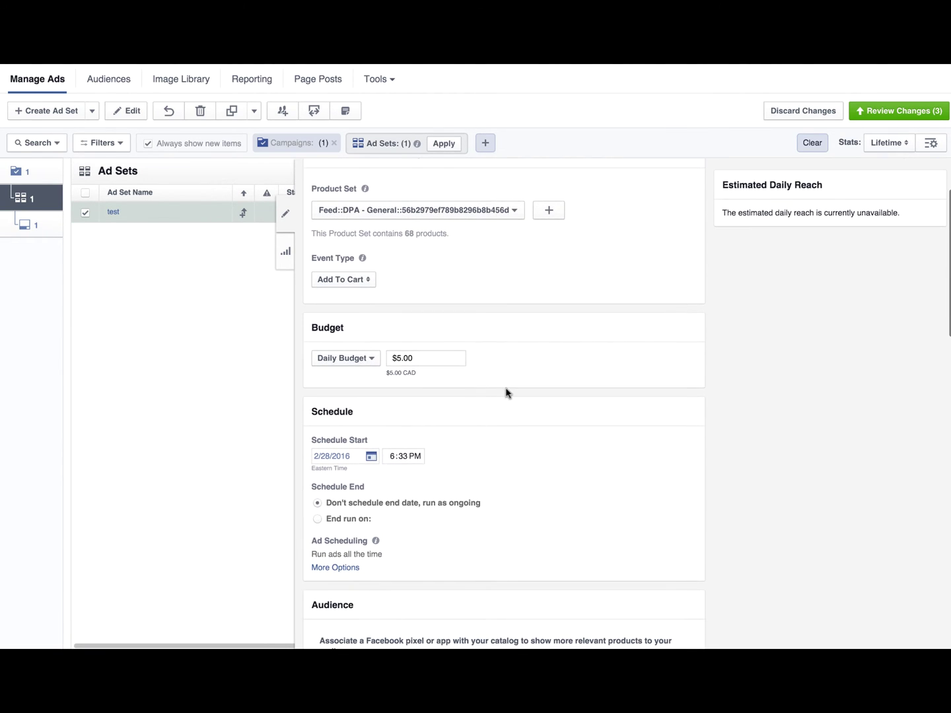
{"action": "left_click_drag", "start_coordinate": [438, 361], "coordinate": [397, 359]}
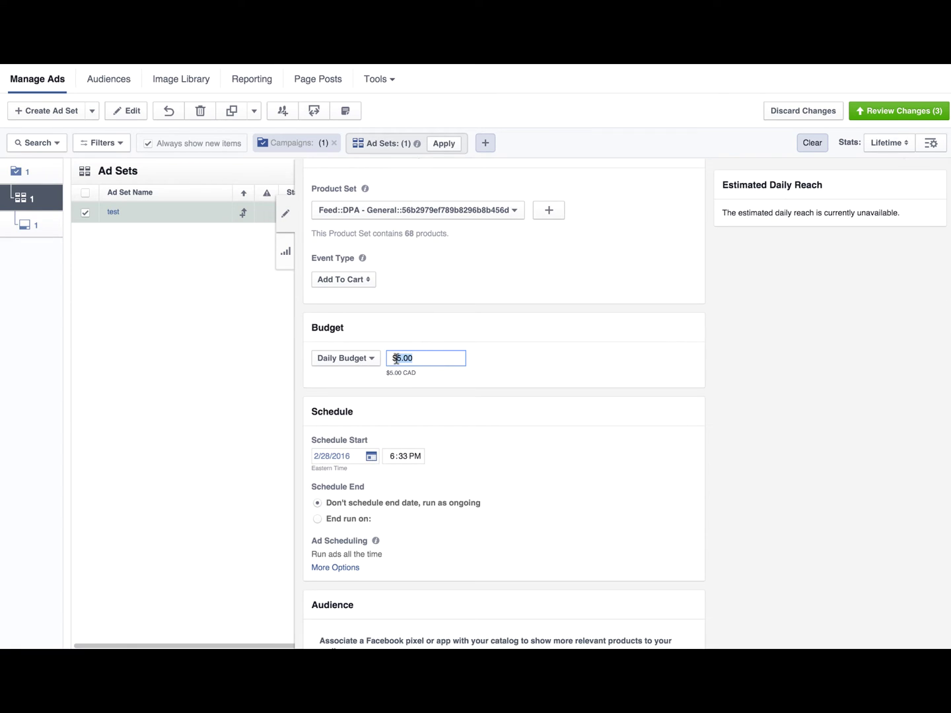
{"action": "scroll", "coordinate": [529, 337], "scroll_direction": "down", "scroll_amount": 2}
{"action": "scroll", "coordinate": [462, 331], "scroll_direction": "up", "scroll_amount": 1}
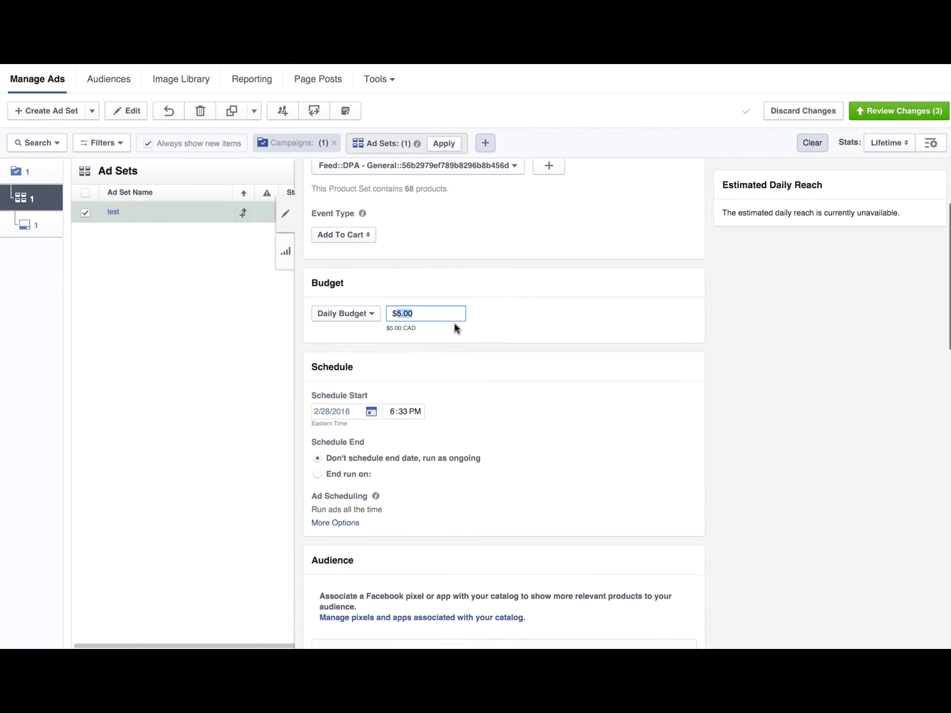
{"action": "left_click_drag", "start_coordinate": [423, 327], "coordinate": [397, 329]}
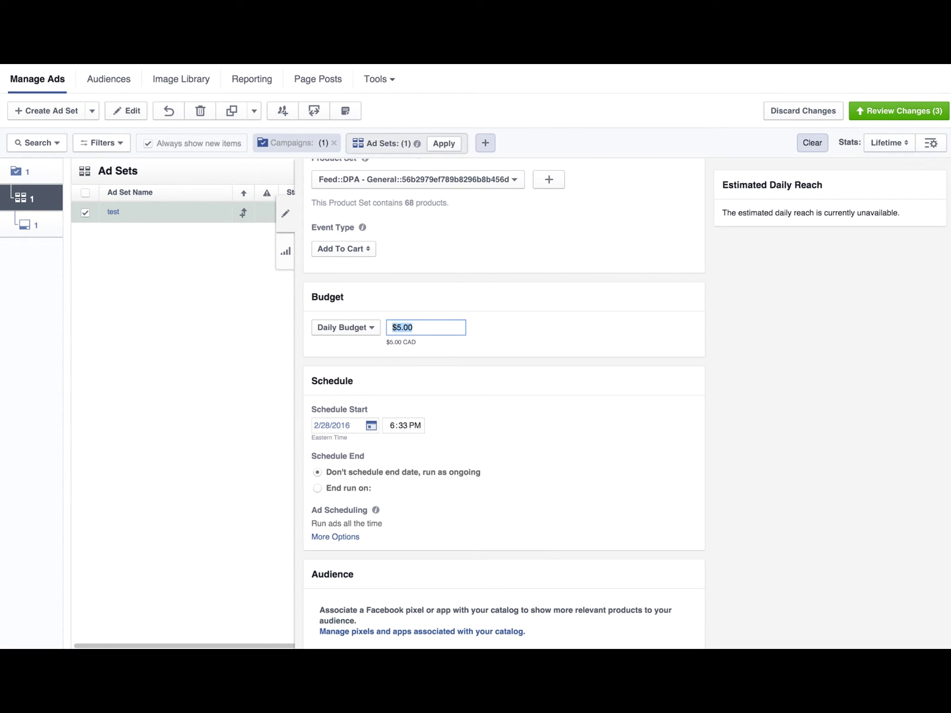
{"action": "type", "text": "10"}
{"action": "left_click", "coordinate": [548, 320]}
Review the audience options and set the Viewed or Added to Cart But Not Purchased window to 7 days.
{"action": "scroll", "coordinate": [551, 321], "scroll_direction": "down", "scroll_amount": 5}
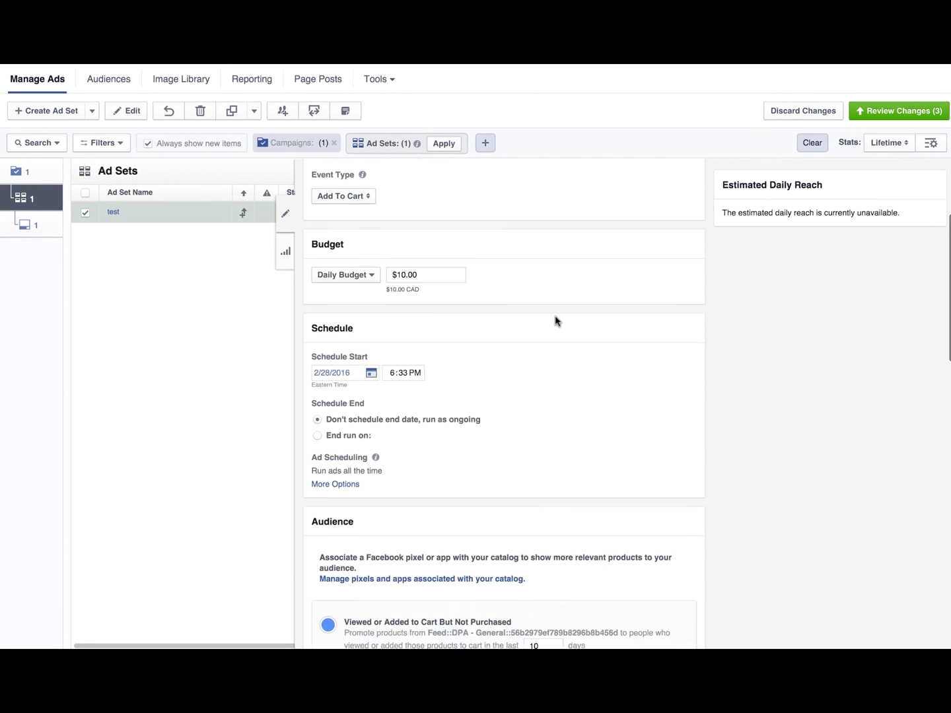
{"action": "scroll", "coordinate": [555, 321], "scroll_direction": "down", "scroll_amount": 5}
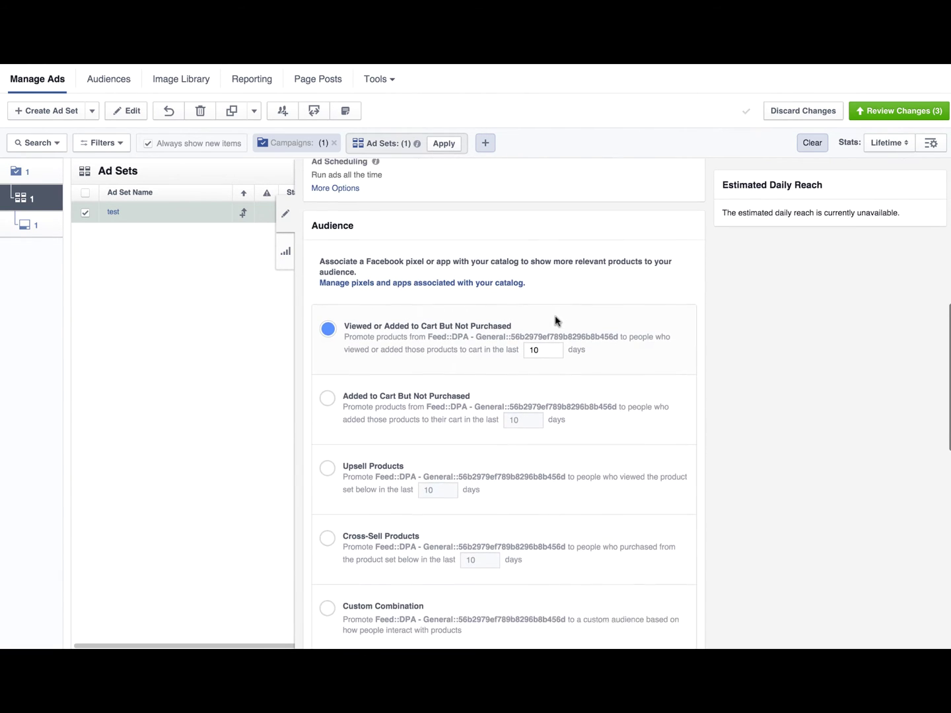
{"action": "scroll", "coordinate": [556, 319], "scroll_direction": "down", "scroll_amount": 1}
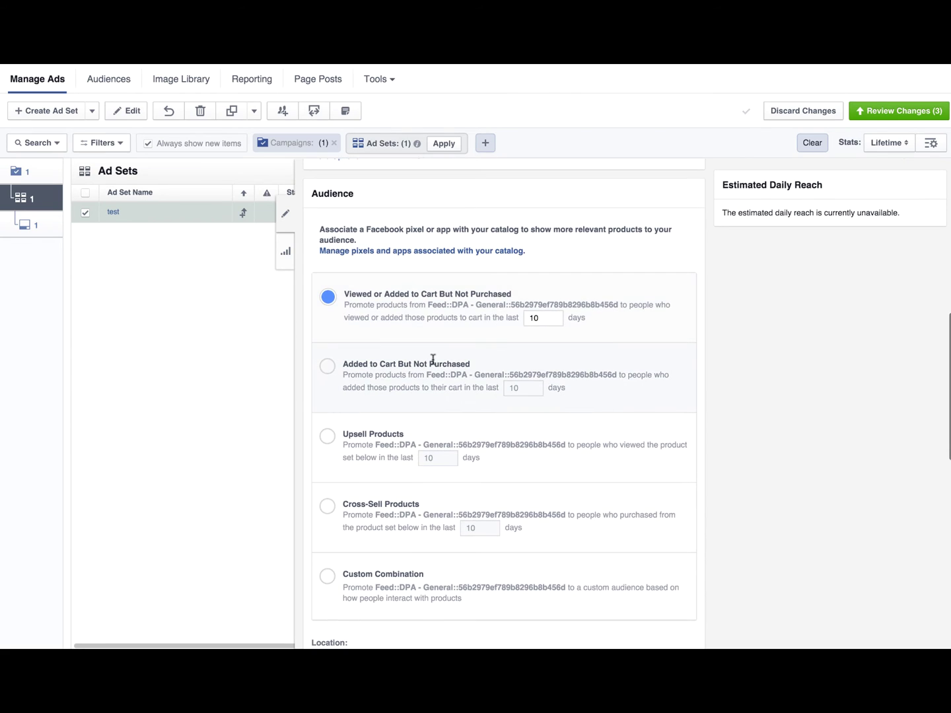
{"action": "scroll", "coordinate": [429, 331], "scroll_direction": "down", "scroll_amount": 2}
{"action": "scroll", "coordinate": [419, 296], "scroll_direction": "down", "scroll_amount": 1}
{"action": "scroll", "coordinate": [419, 295], "scroll_direction": "up", "scroll_amount": 2}
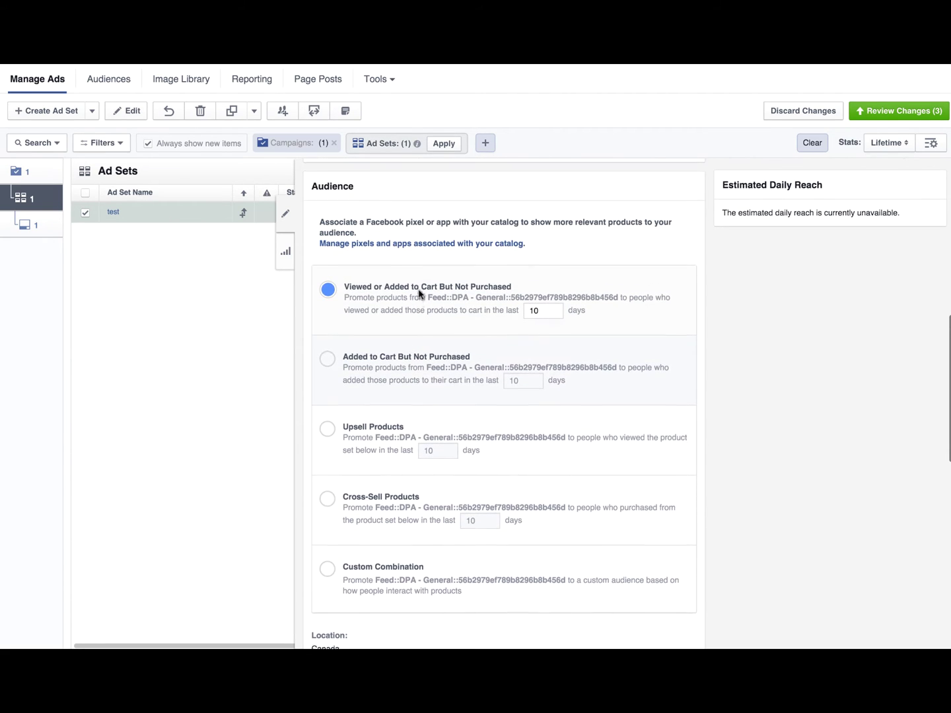
{"action": "scroll", "coordinate": [398, 329], "scroll_direction": "down", "scroll_amount": 2}
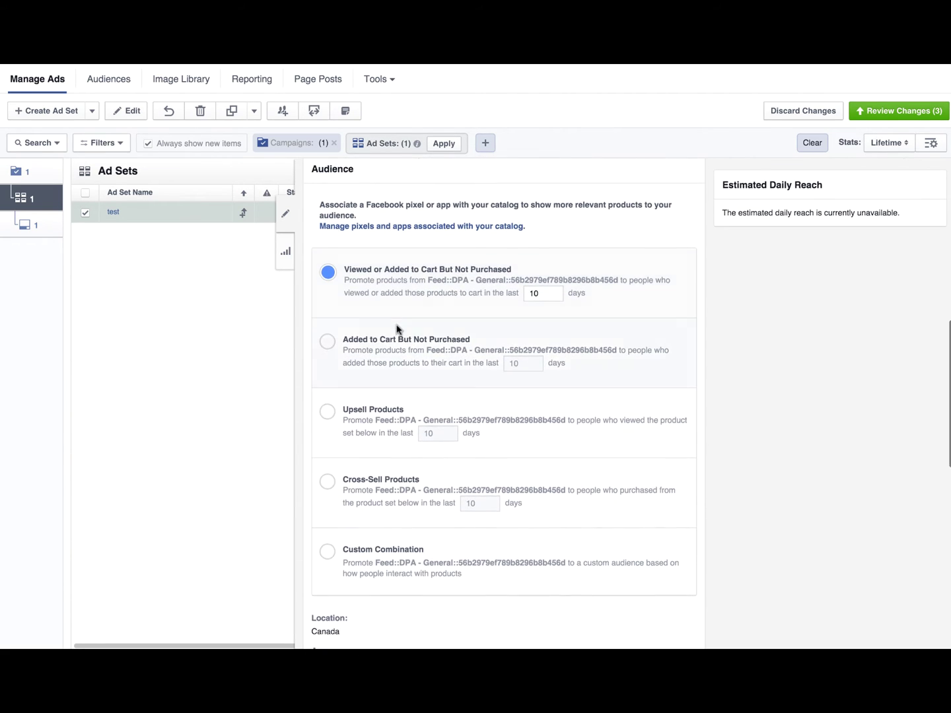
{"action": "scroll", "coordinate": [396, 327], "scroll_direction": "up", "scroll_amount": 3}
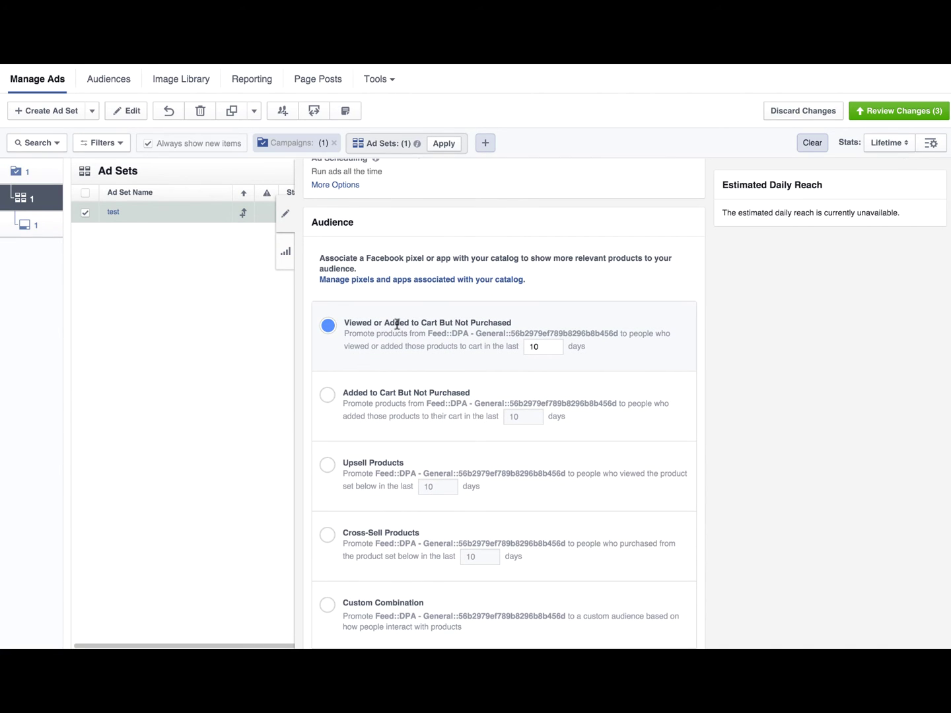
{"action": "scroll", "coordinate": [552, 300], "scroll_direction": "down", "scroll_amount": 1}
{"action": "scroll", "coordinate": [551, 300], "scroll_direction": "up", "scroll_amount": 1}
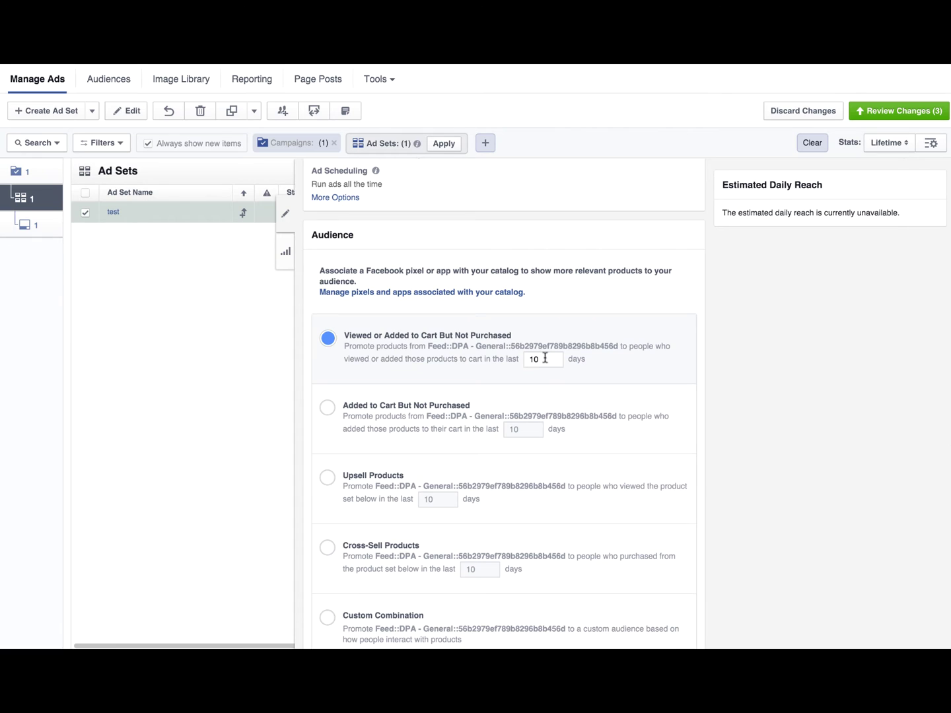
{"action": "scroll", "coordinate": [546, 317], "scroll_direction": "down", "scroll_amount": 1}
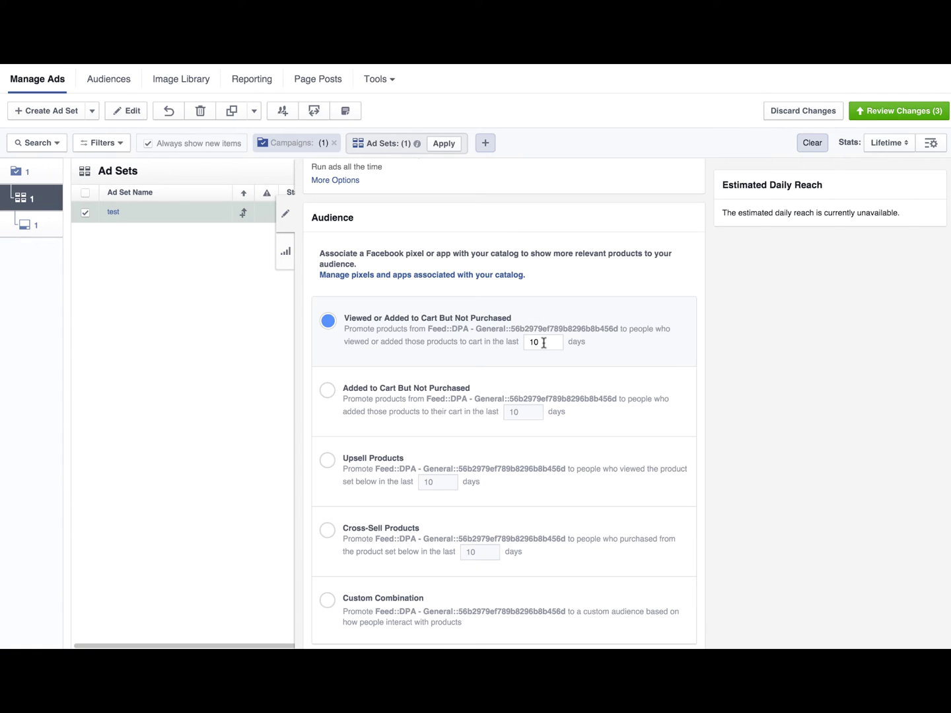
{"action": "left_click_drag", "start_coordinate": [547, 340], "coordinate": [519, 341]}
{"action": "type", "text": "7"}
{"action": "scroll", "coordinate": [580, 318], "scroll_direction": "down", "scroll_amount": 3}
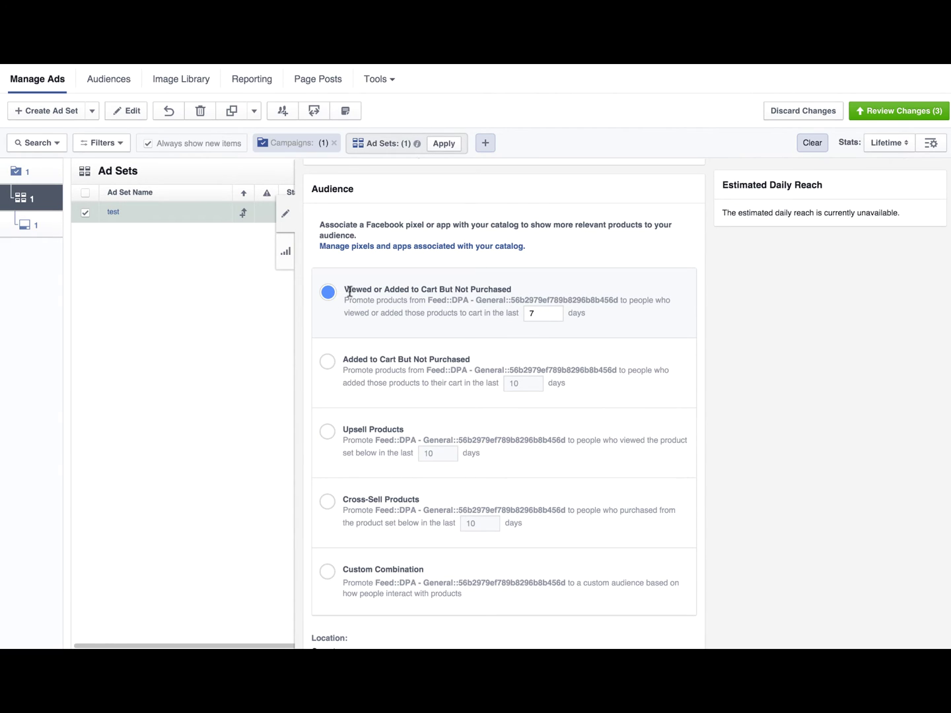
{"action": "double_click", "coordinate": [524, 293]}
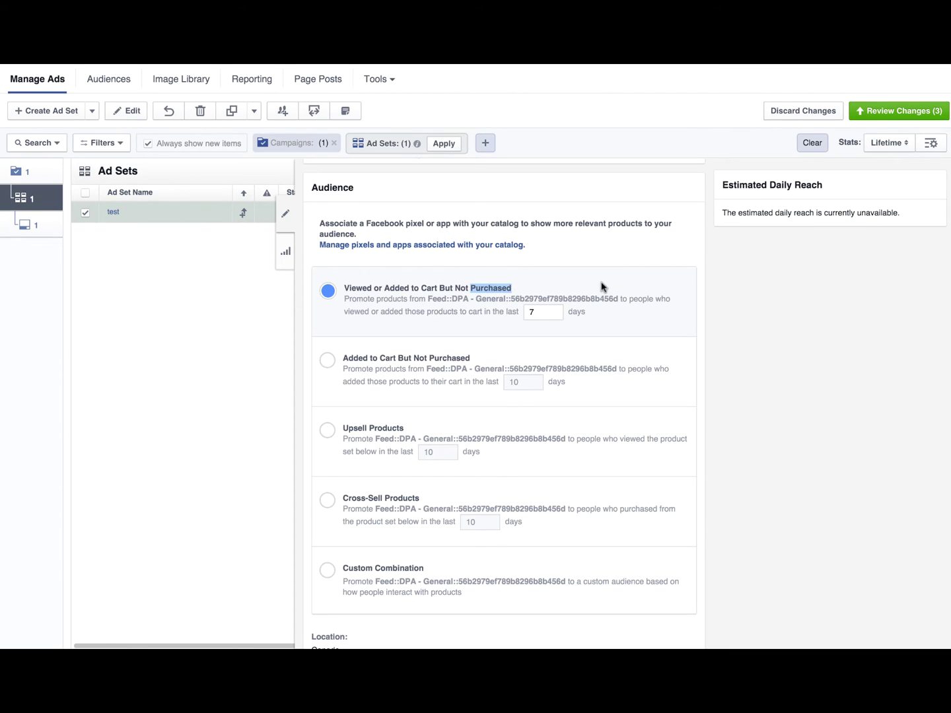
{"action": "left_click", "coordinate": [522, 286]}
{"action": "left_click_drag", "start_coordinate": [513, 290], "coordinate": [346, 290]}
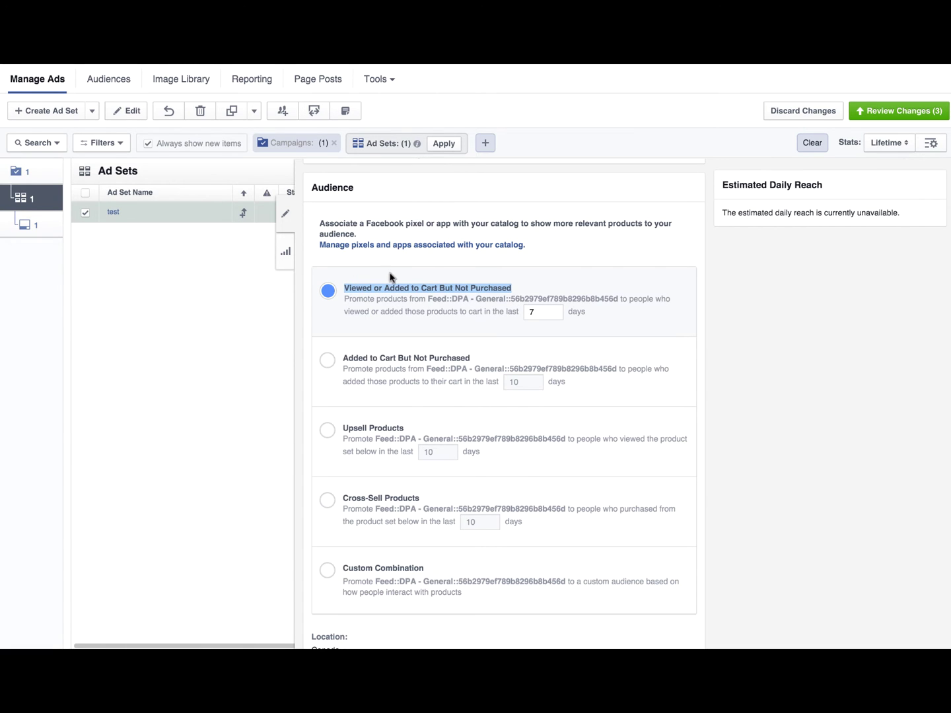
{"action": "left_click", "coordinate": [454, 278]}
Remove Canada from the ad set's audience locations and save the audience.
{"action": "scroll", "coordinate": [442, 287], "scroll_direction": "down", "scroll_amount": 5}
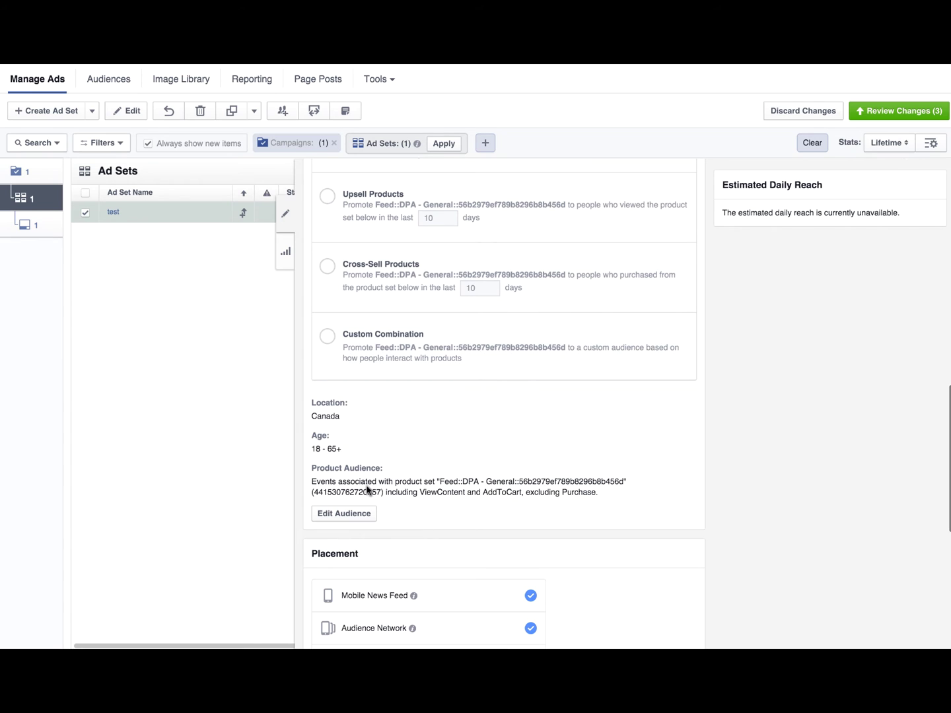
{"action": "left_click", "coordinate": [336, 516]}
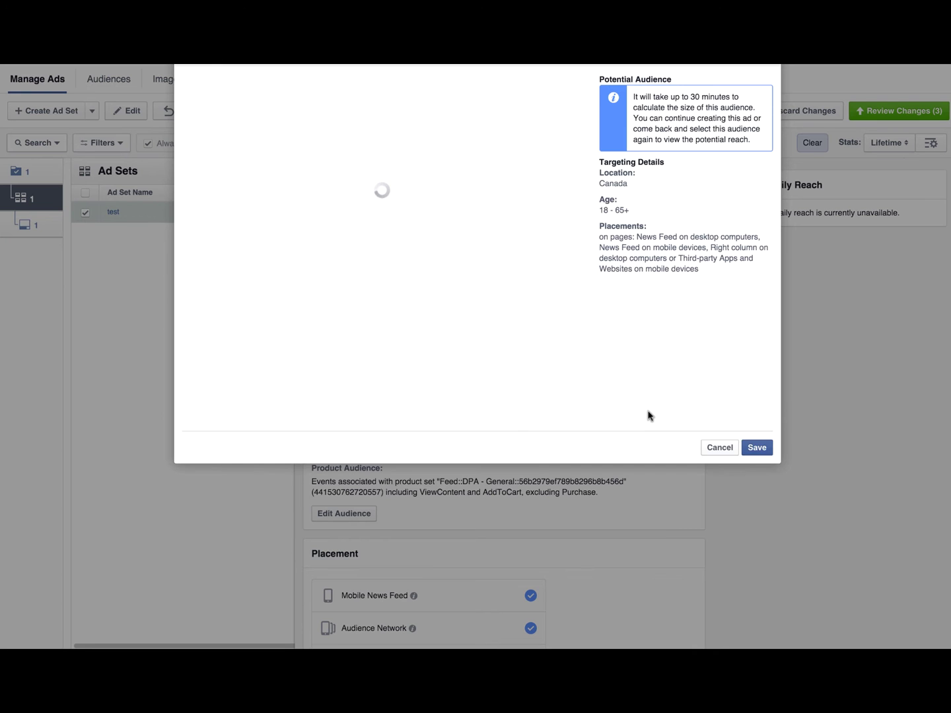
{"action": "left_click", "coordinate": [569, 193]}
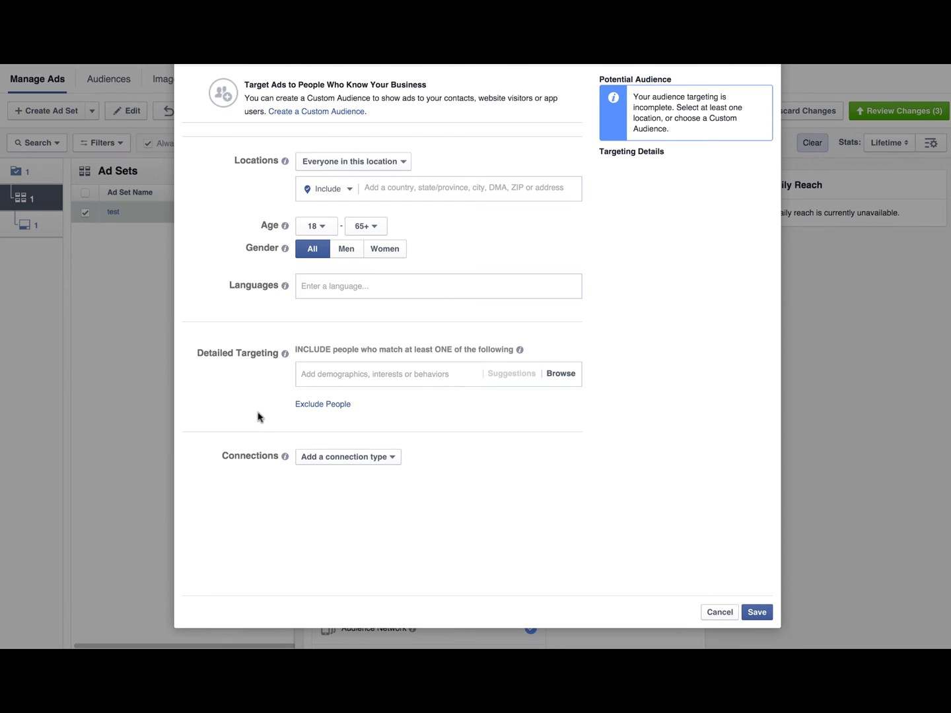
{"action": "left_click", "coordinate": [757, 612]}
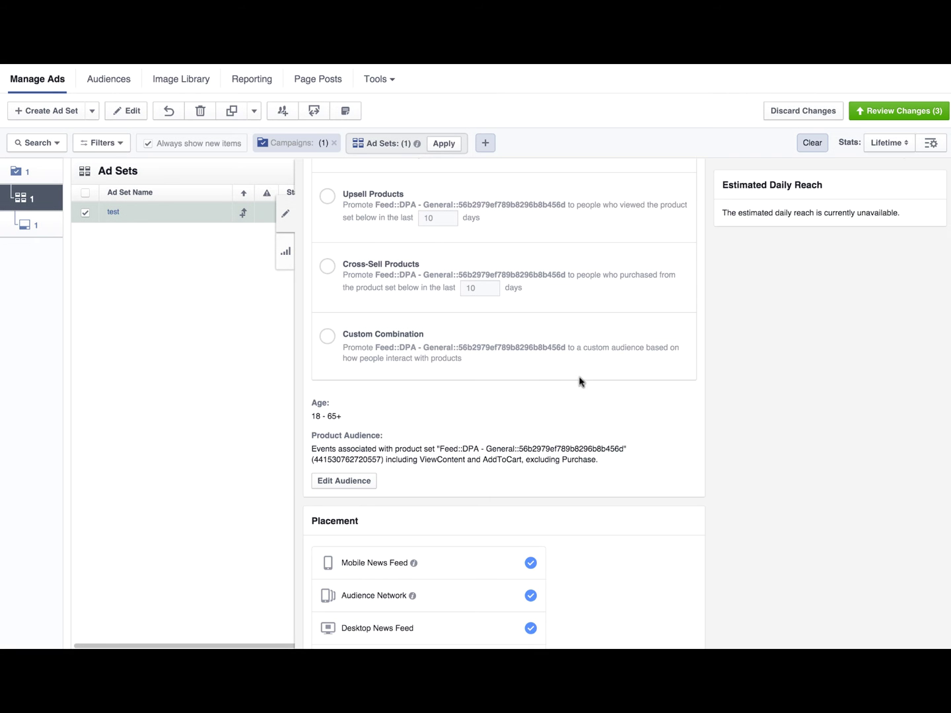
Review the product audience summary and exclude Audience Network from the ad set's placements.
{"action": "scroll", "coordinate": [622, 381], "scroll_direction": "down", "scroll_amount": 2}
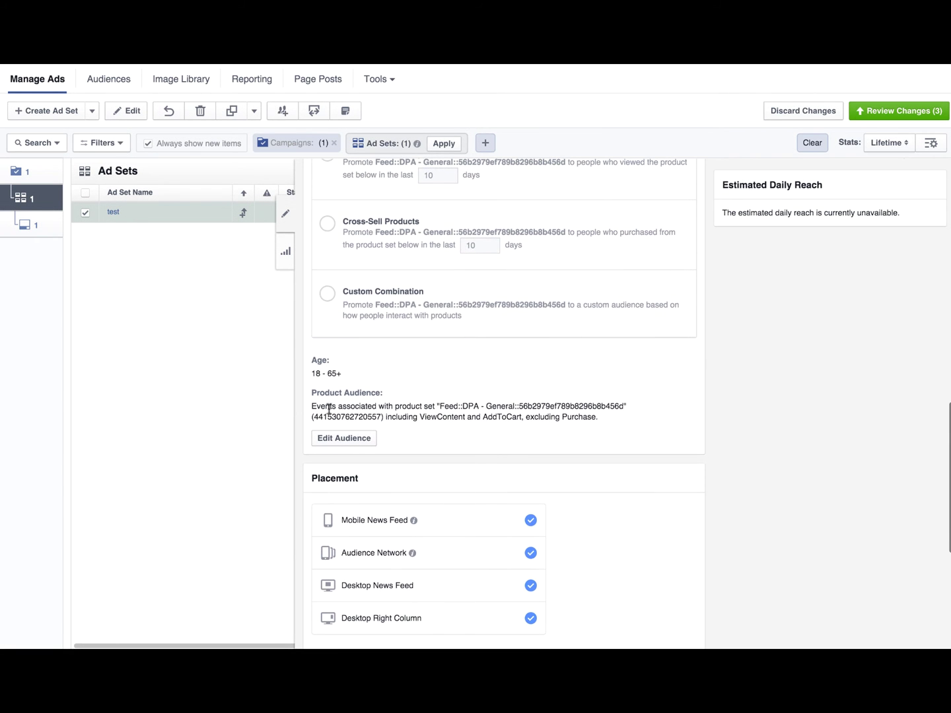
{"action": "left_click_drag", "start_coordinate": [314, 405], "coordinate": [606, 421]}
{"action": "left_click", "coordinate": [605, 420]}
{"action": "scroll", "coordinate": [595, 423], "scroll_direction": "down", "scroll_amount": 5}
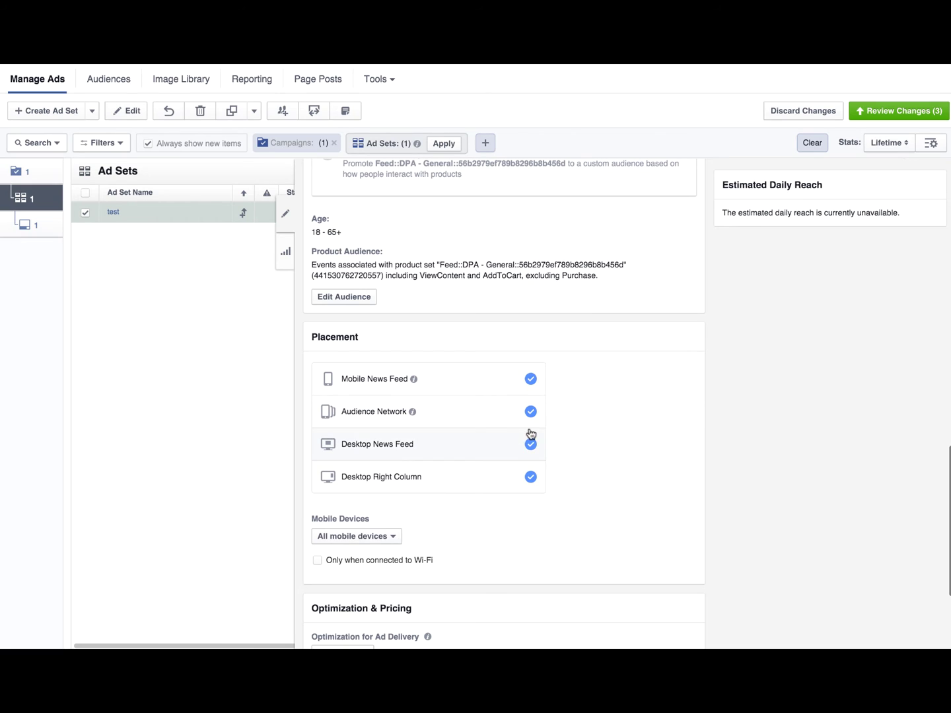
{"action": "left_click", "coordinate": [530, 412]}
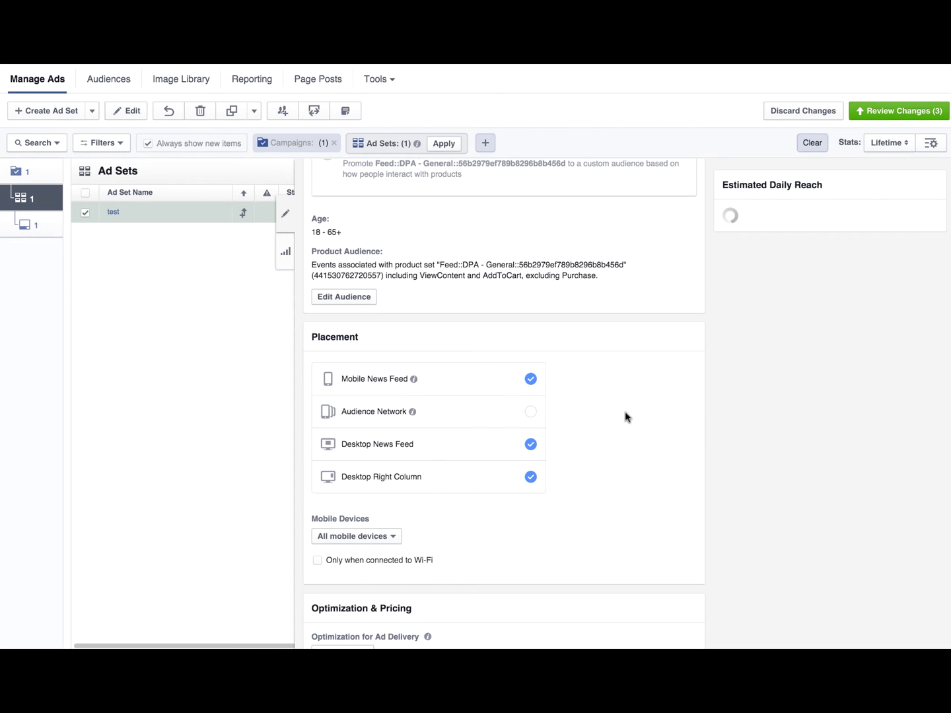
{"action": "scroll", "coordinate": [625, 417], "scroll_direction": "down", "scroll_amount": 2}
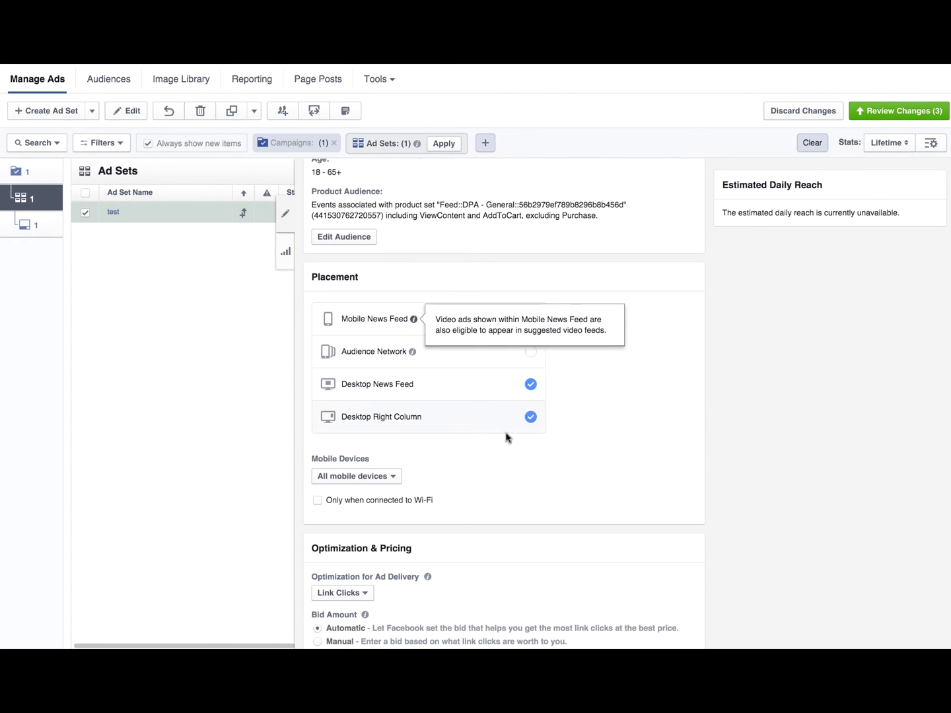
{"action": "scroll", "coordinate": [607, 429], "scroll_direction": "up", "scroll_amount": 3}
{"action": "scroll", "coordinate": [607, 427], "scroll_direction": "down", "scroll_amount": 2}
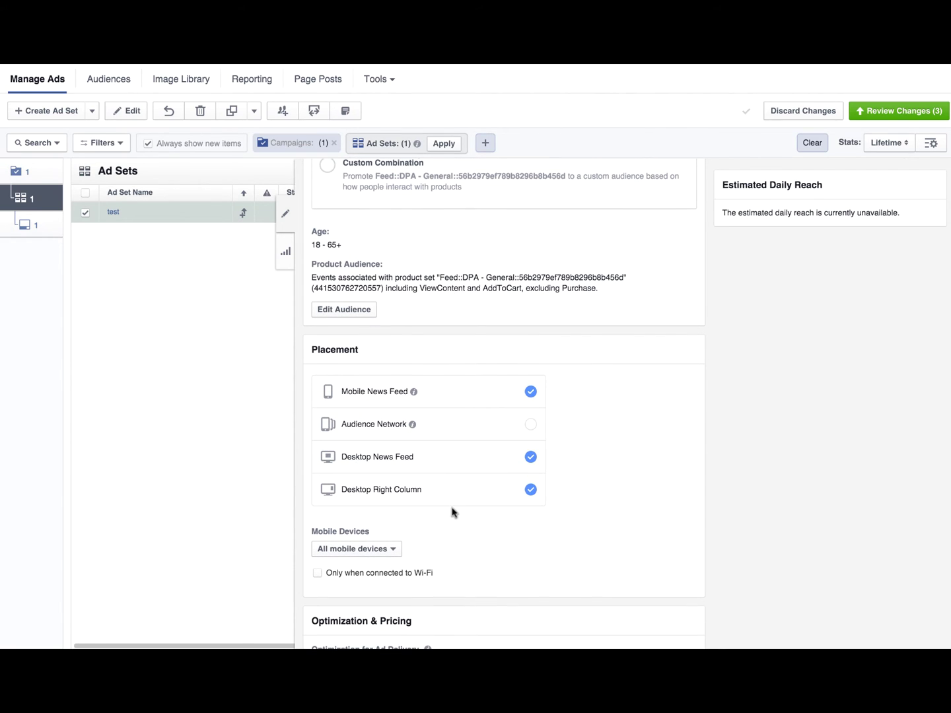
{"action": "scroll", "coordinate": [638, 426], "scroll_direction": "down", "scroll_amount": 1}
{"action": "scroll", "coordinate": [638, 421], "scroll_direction": "down", "scroll_amount": 1}
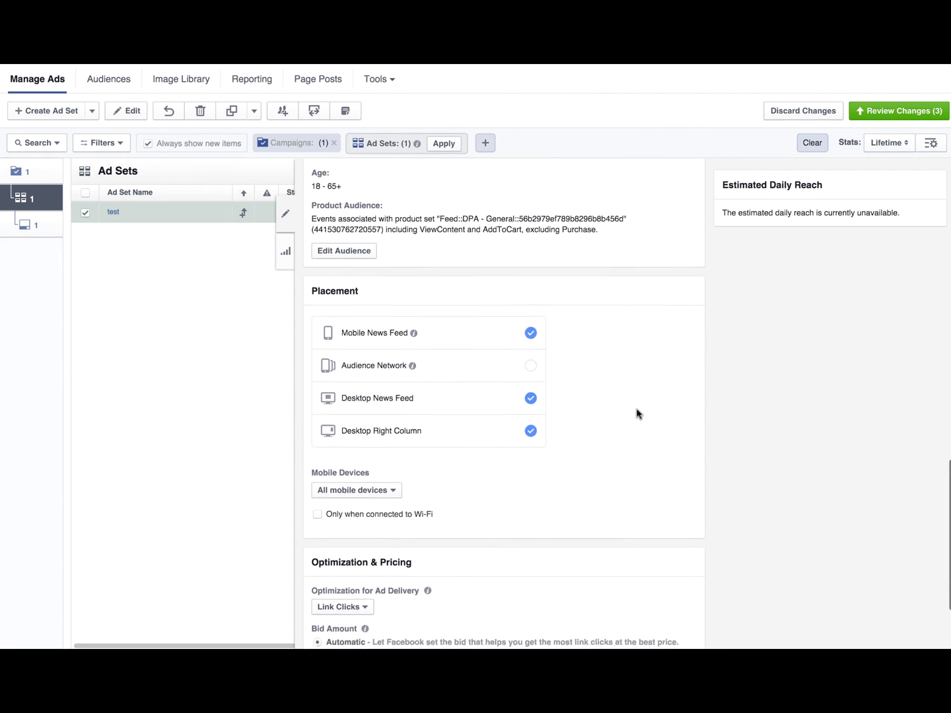
{"action": "scroll", "coordinate": [637, 413], "scroll_direction": "up", "scroll_amount": 1}
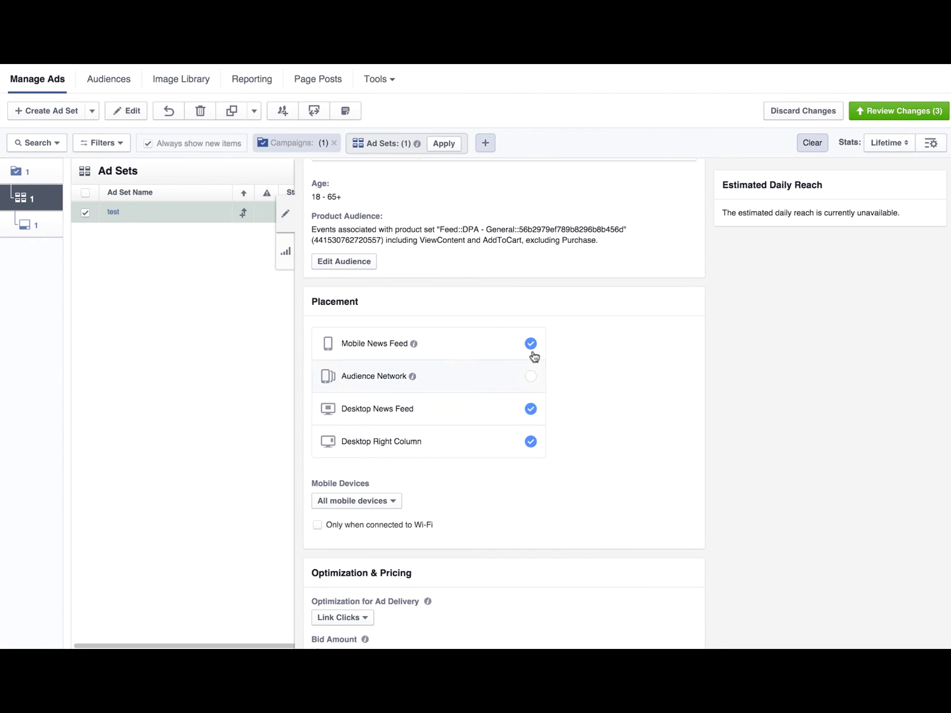
{"action": "left_click", "coordinate": [531, 442]}
{"action": "left_click", "coordinate": [530, 444]}
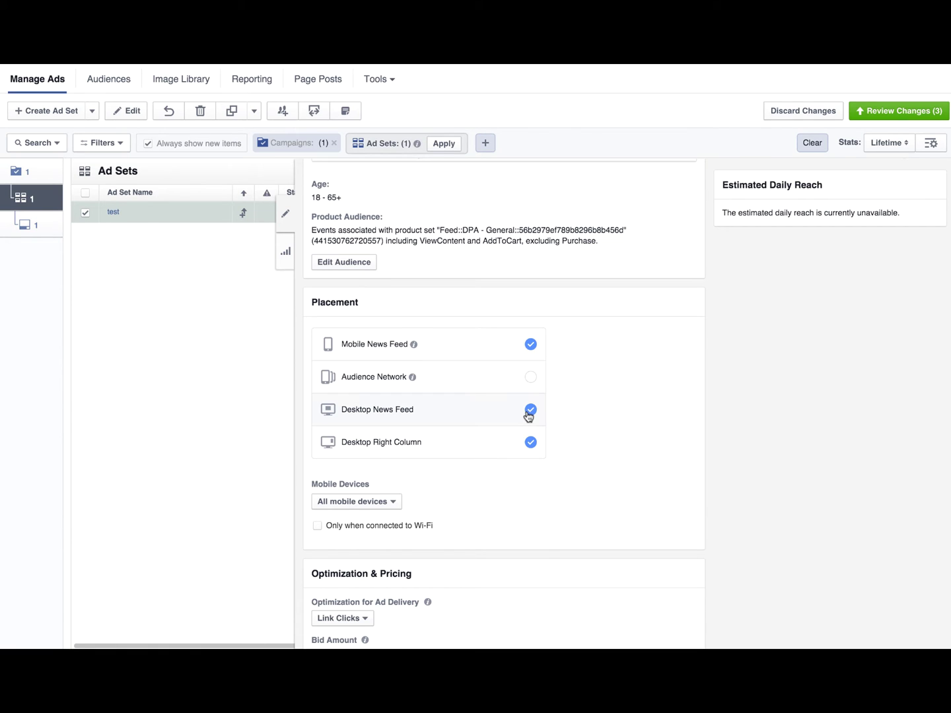
{"action": "left_click", "coordinate": [529, 412]}
{"action": "left_click", "coordinate": [529, 432]}
Review the ad set's audience, placement, optimization, delivery, budget and schedule settings.
{"action": "scroll", "coordinate": [644, 403], "scroll_direction": "up", "scroll_amount": 5}
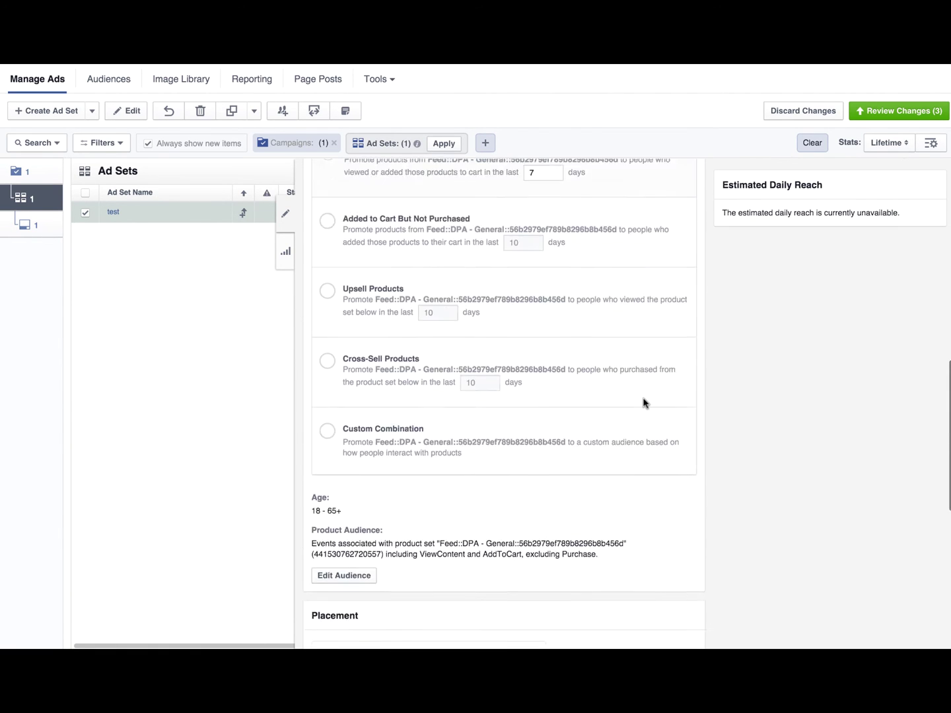
{"action": "scroll", "coordinate": [645, 401], "scroll_direction": "up", "scroll_amount": 4}
{"action": "scroll", "coordinate": [389, 399], "scroll_direction": "down", "scroll_amount": 1}
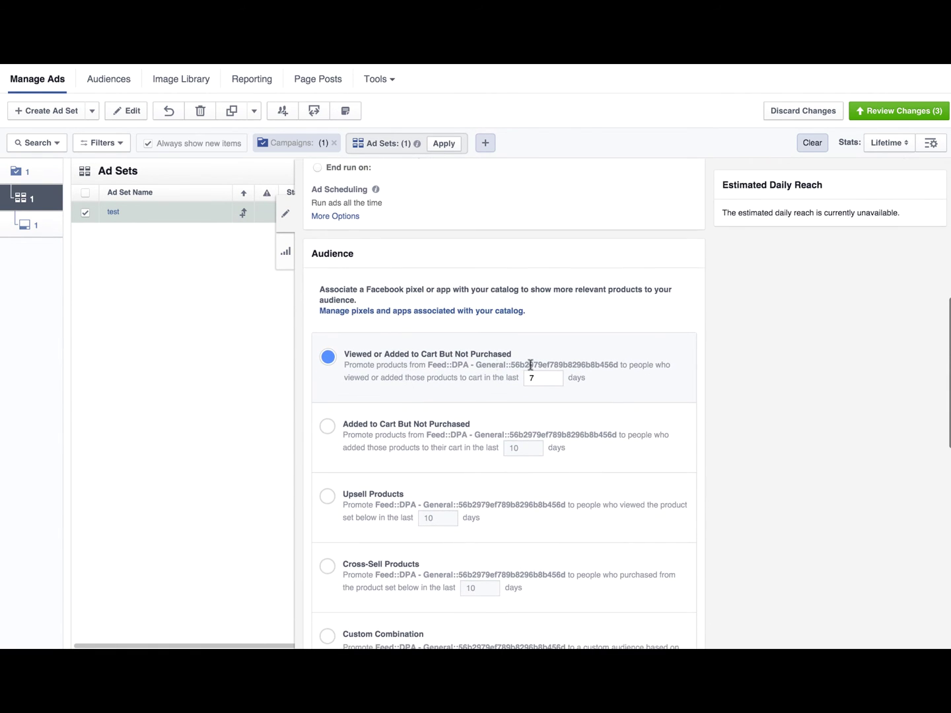
{"action": "scroll", "coordinate": [600, 383], "scroll_direction": "down", "scroll_amount": 10}
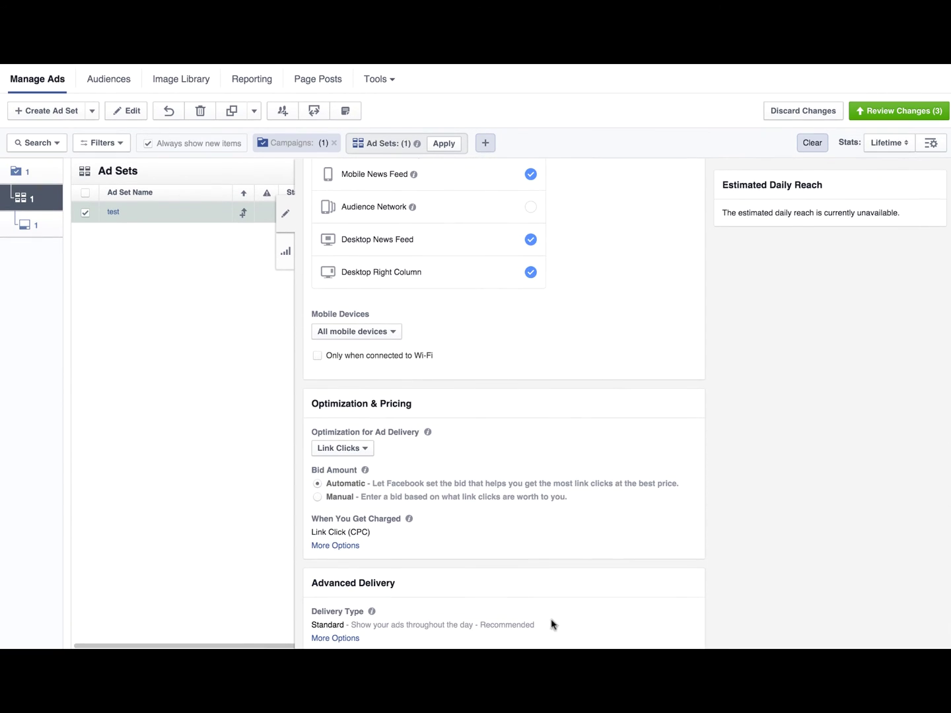
{"action": "scroll", "coordinate": [596, 554], "scroll_direction": "up", "scroll_amount": 12}
{"action": "scroll", "coordinate": [596, 554], "scroll_direction": "up", "scroll_amount": 3}
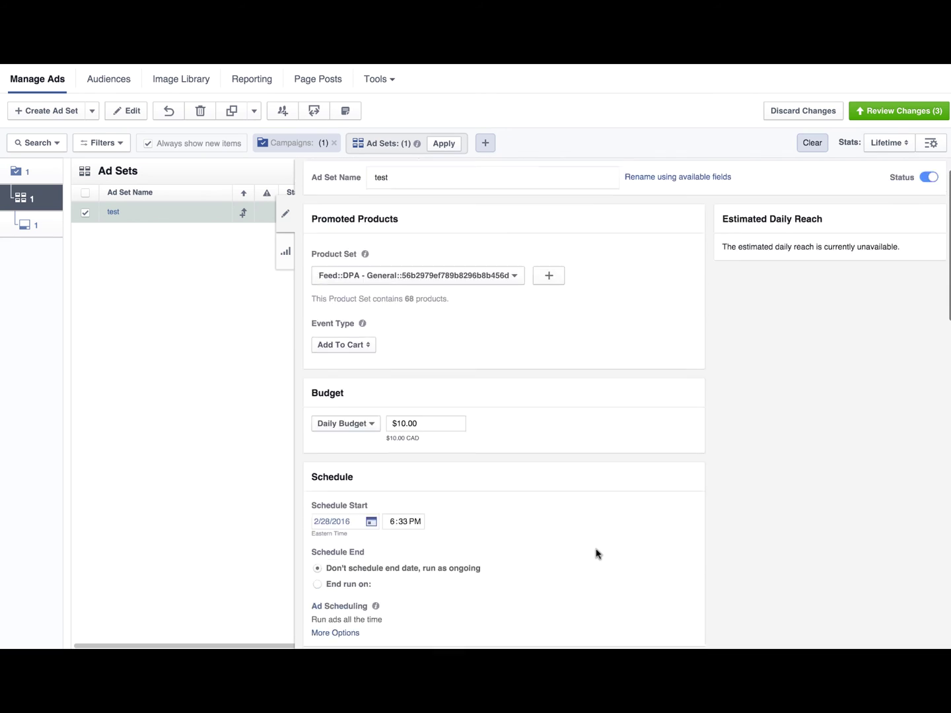
{"action": "scroll", "coordinate": [597, 552], "scroll_direction": "down", "scroll_amount": 2}
{"action": "scroll", "coordinate": [564, 499], "scroll_direction": "up", "scroll_amount": 2}
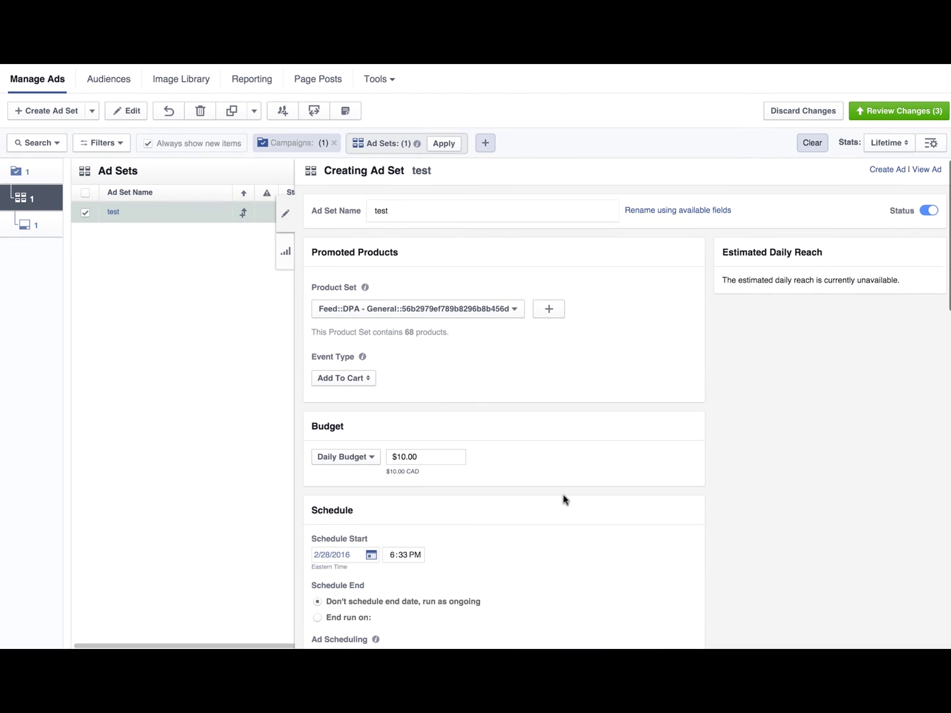
Rename the test ad set as 7 Day Retargeting.
{"action": "left_click", "coordinate": [402, 209]}
{"action": "left_click_drag", "start_coordinate": [394, 211], "coordinate": [362, 207]}
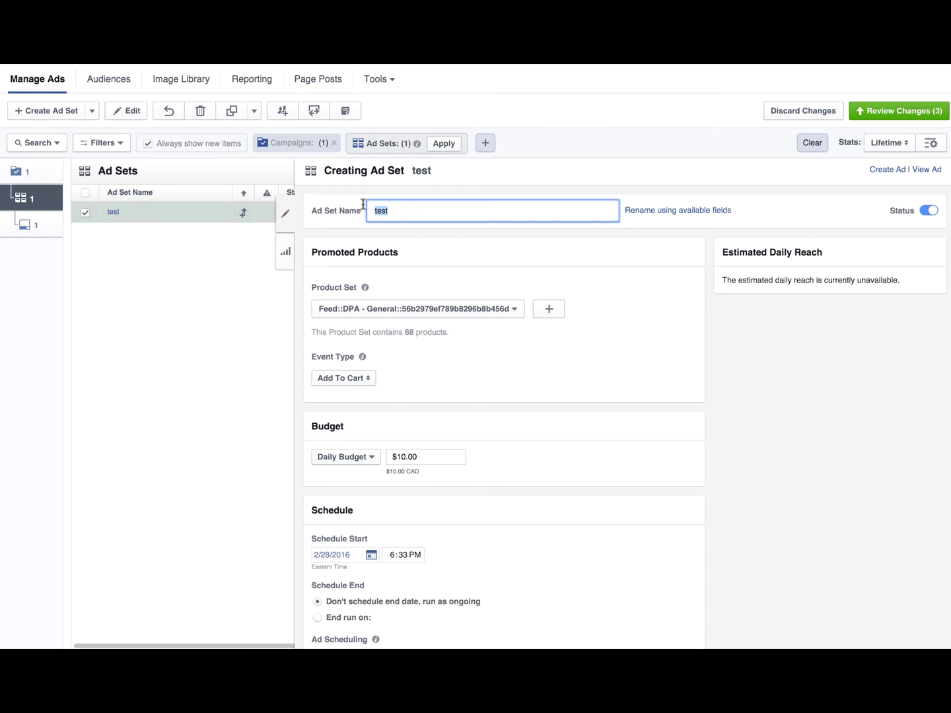
{"action": "type", "text": "7 Day Retargeting"}
{"action": "left_click", "coordinate": [607, 323]}
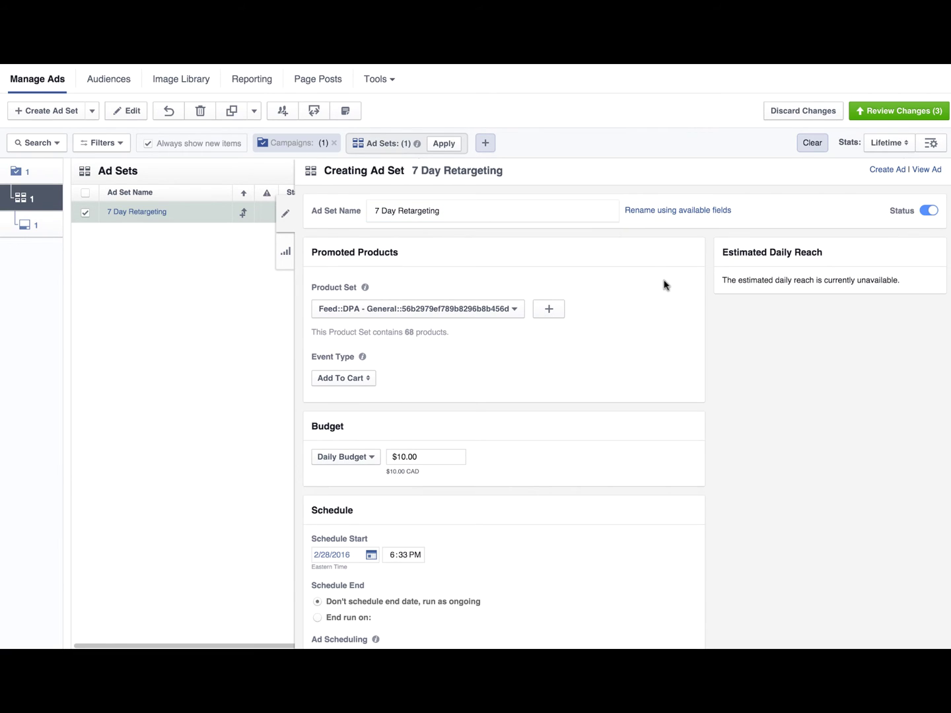
Open the ad set's test ad and choose Bebe911 as its Facebook Page.
{"action": "left_click", "coordinate": [927, 170]}
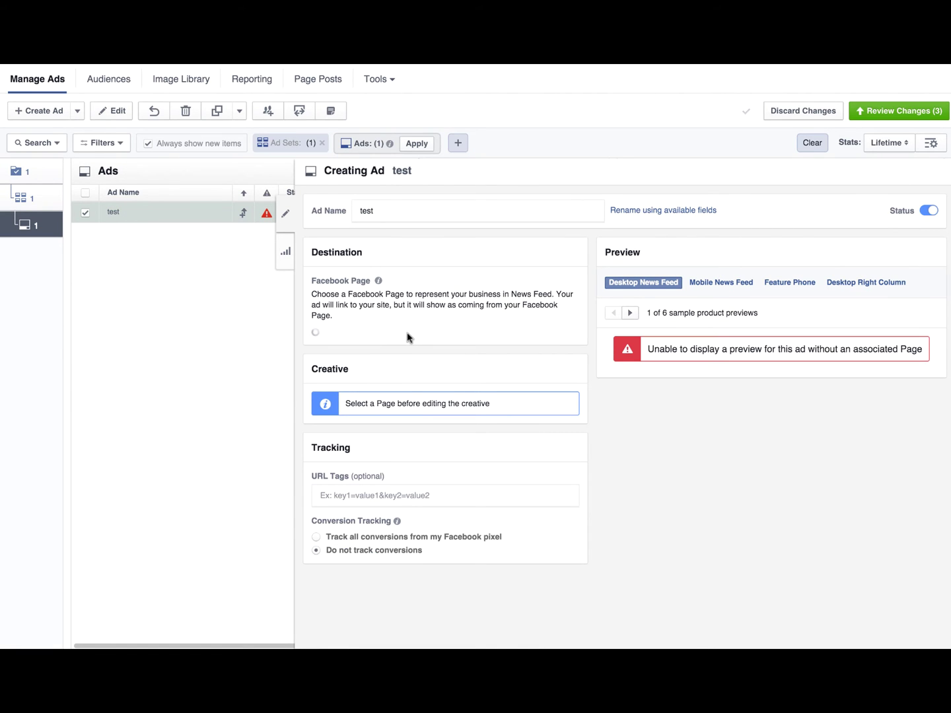
{"action": "left_click", "coordinate": [364, 341]}
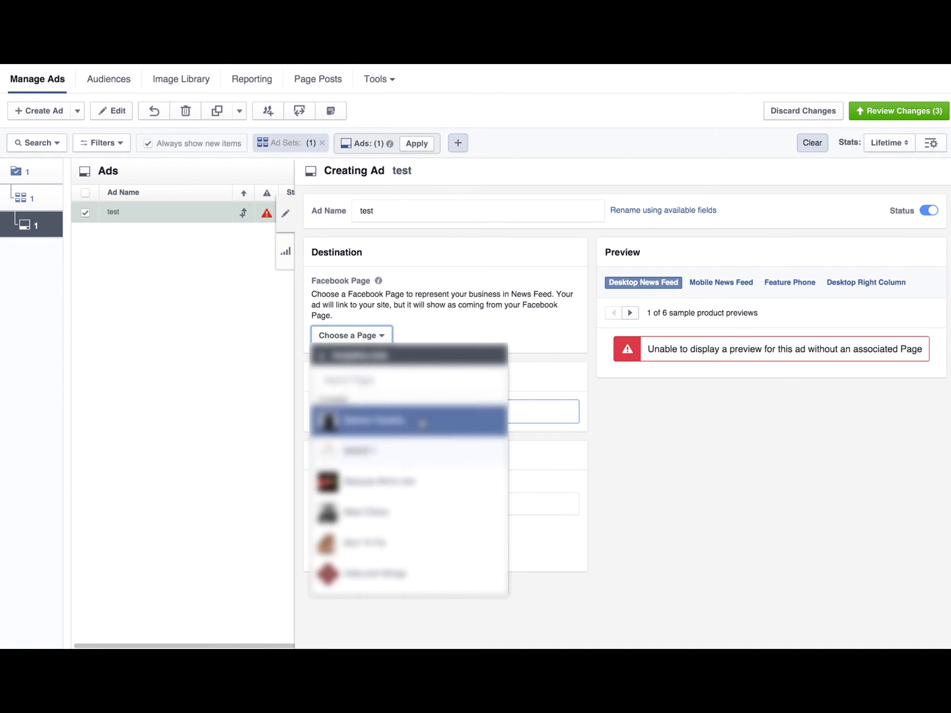
{"action": "scroll", "coordinate": [413, 426], "scroll_direction": "down", "scroll_amount": 1}
{"action": "left_click", "coordinate": [413, 423]}
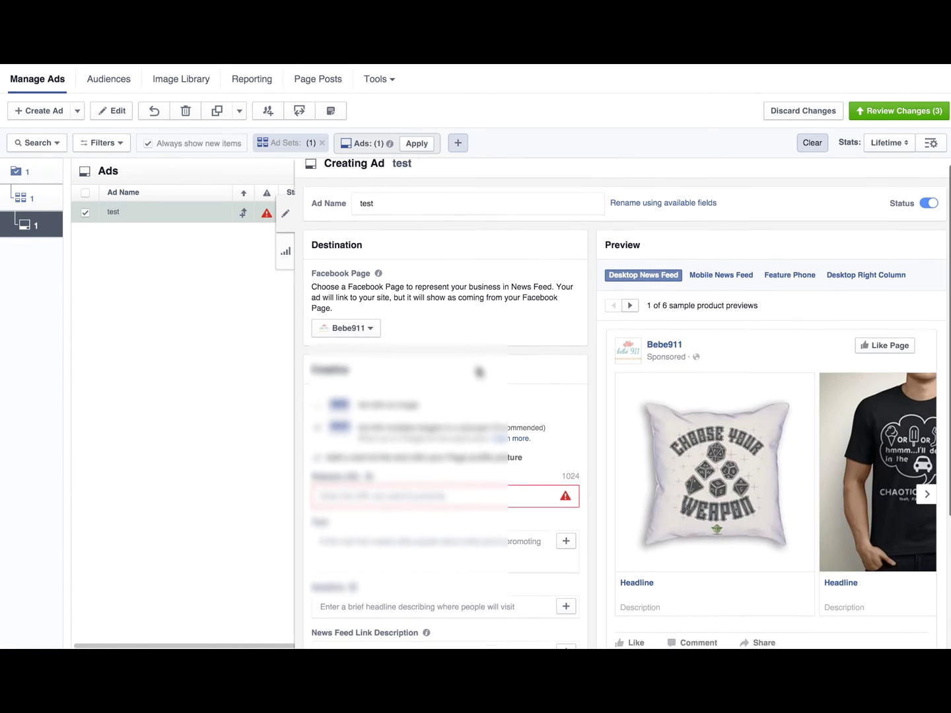
{"action": "scroll", "coordinate": [393, 368], "scroll_direction": "down", "scroll_amount": 2}
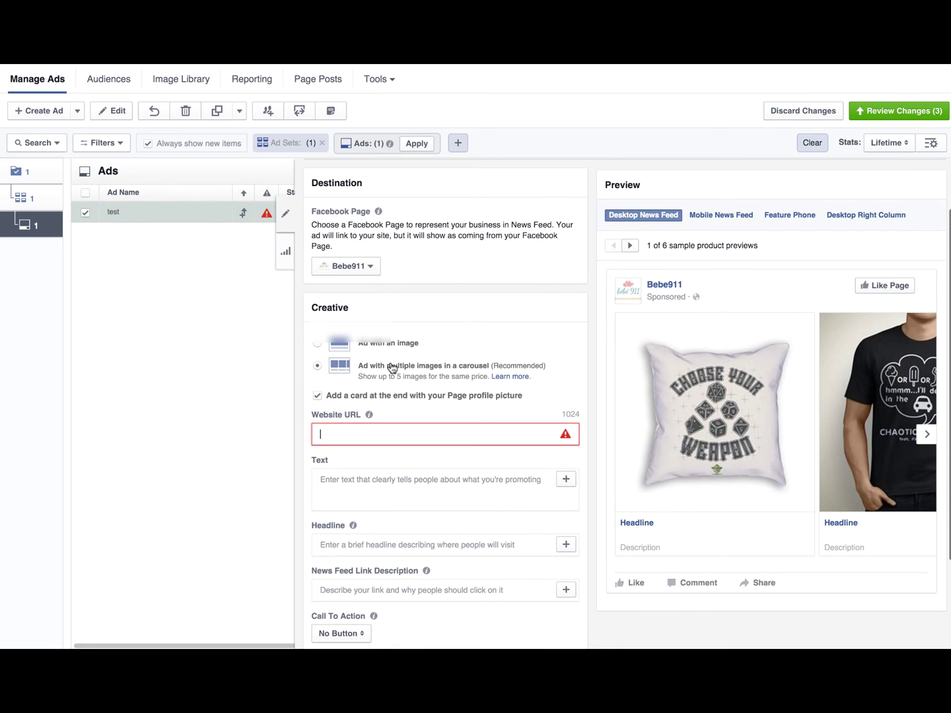
{"action": "left_click", "coordinate": [363, 432]}
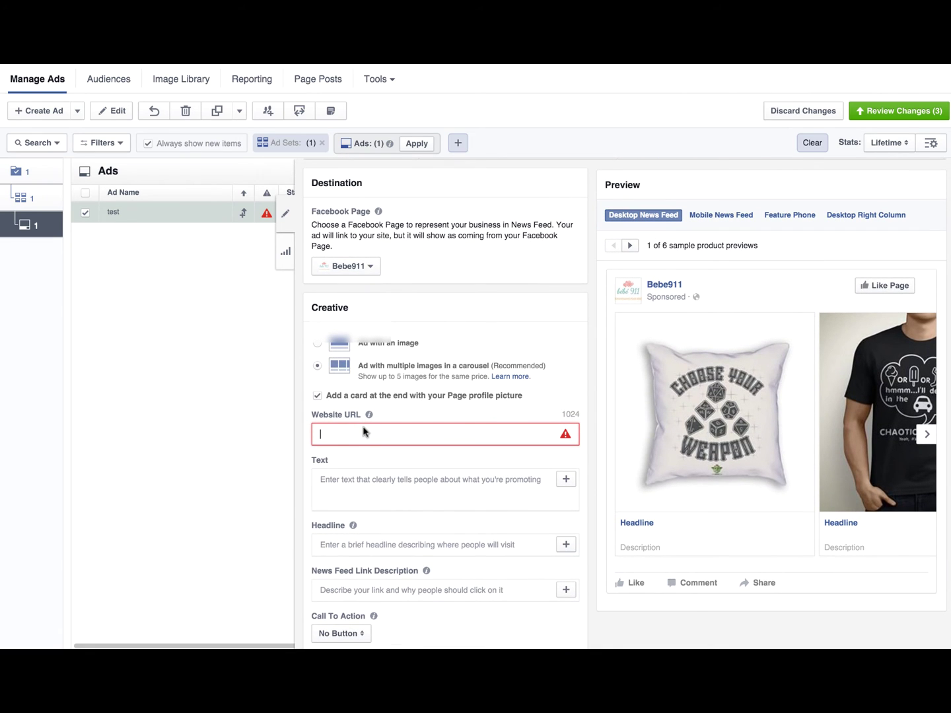
{"action": "type", "text": "www.test.com"}
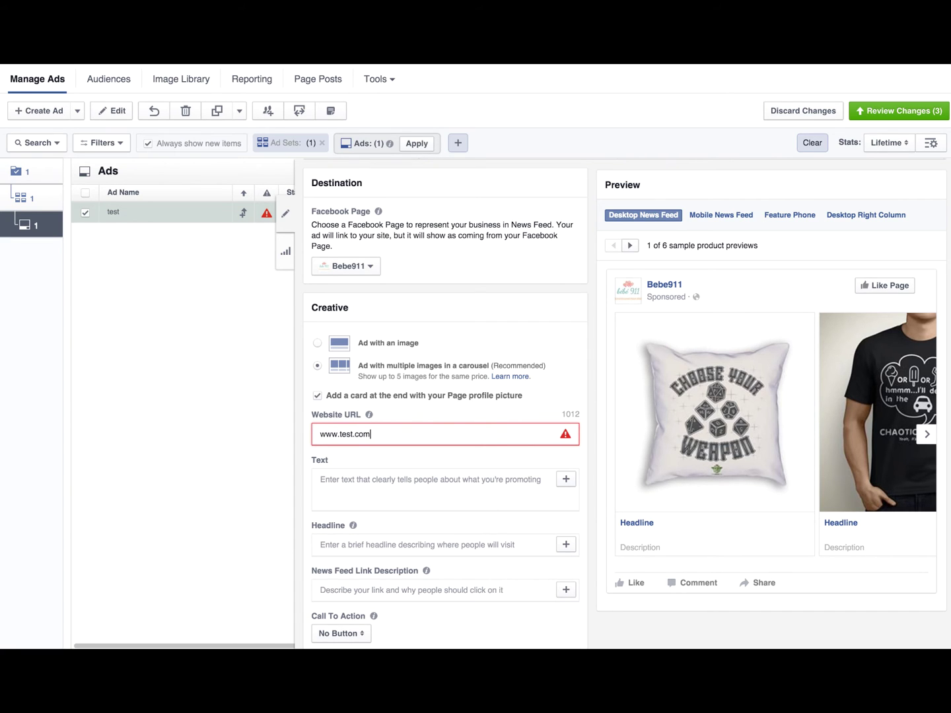
Write the ad text "If you like product.name Be sure to grab it now!", inserting the product name as a dynamic field.
{"action": "left_click", "coordinate": [376, 478]}
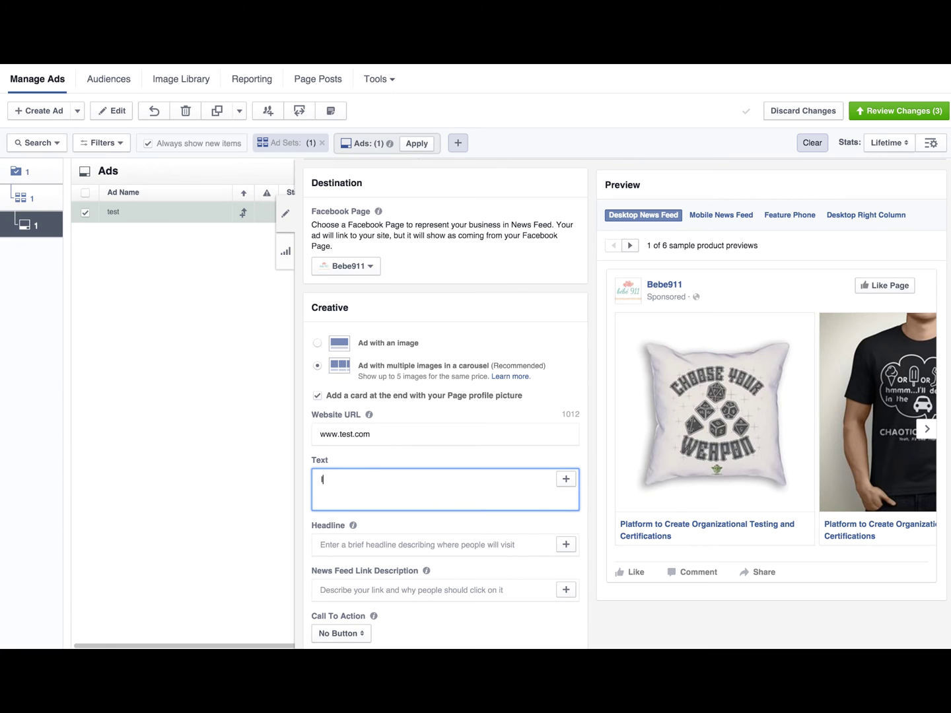
{"action": "left_click", "coordinate": [566, 479]}
{"action": "left_click", "coordinate": [588, 499]}
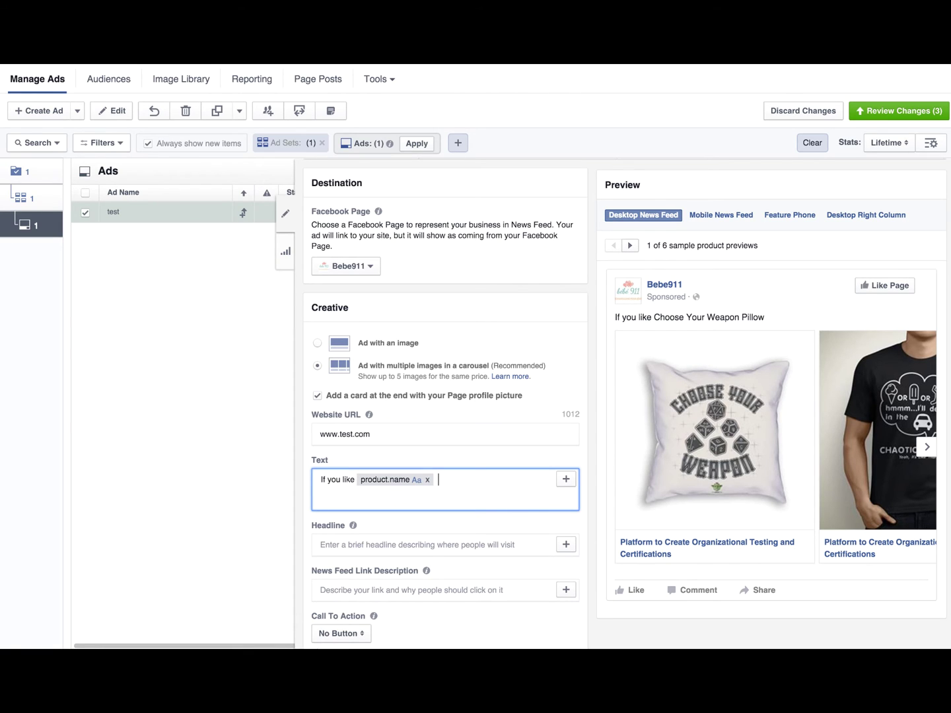
{"action": "type", "text": "Be sure to grab it now!"}
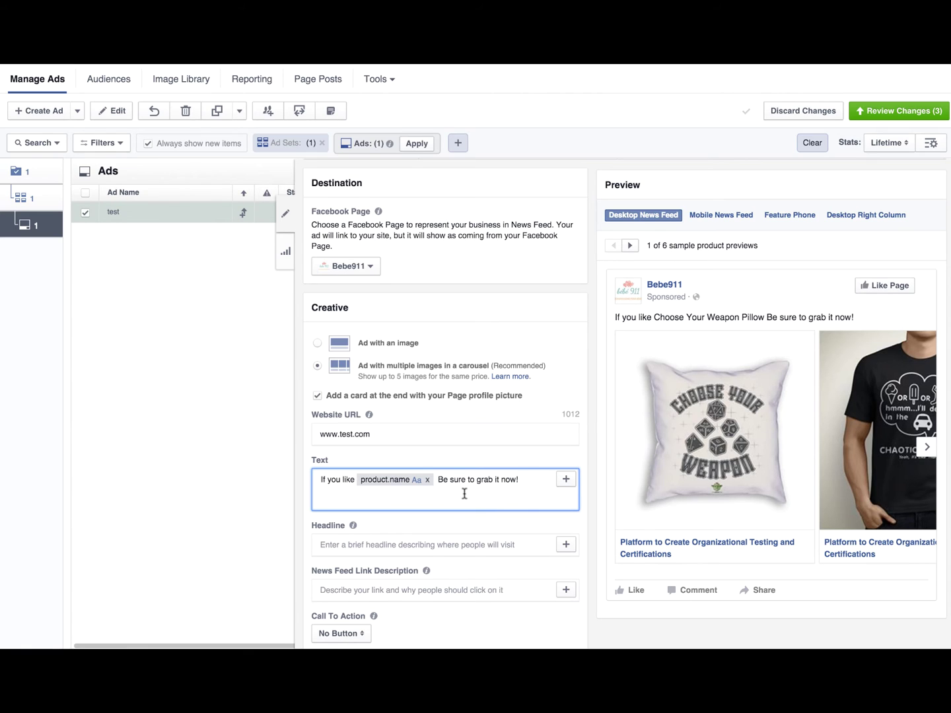
{"action": "left_click", "coordinate": [709, 319]}
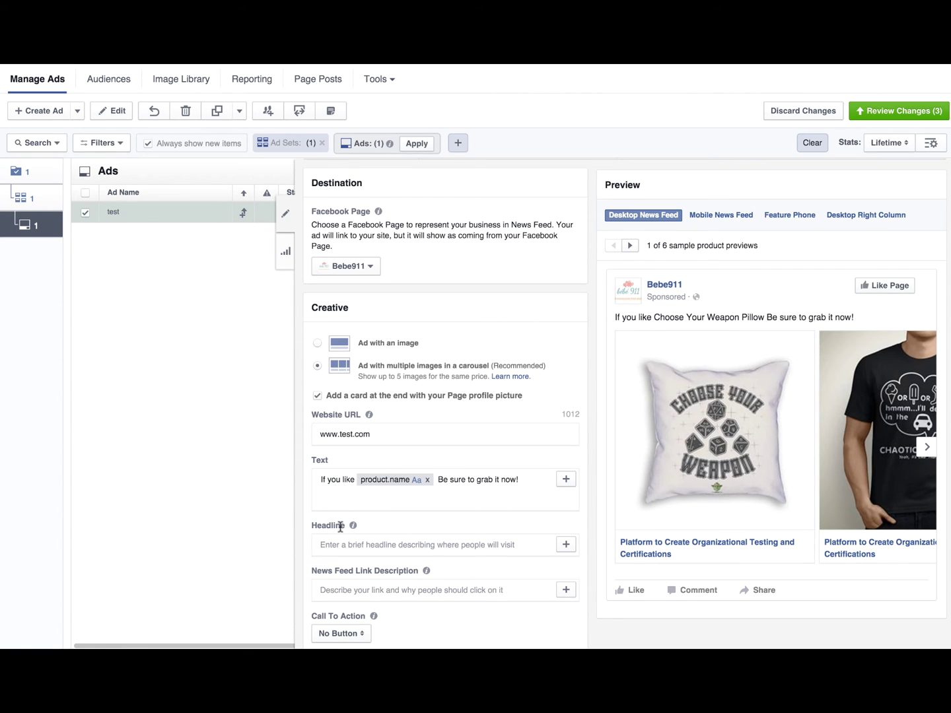
Insert the dynamic product name as the ad's headline and the product description as its News Feed link description.
{"action": "left_click", "coordinate": [350, 544]}
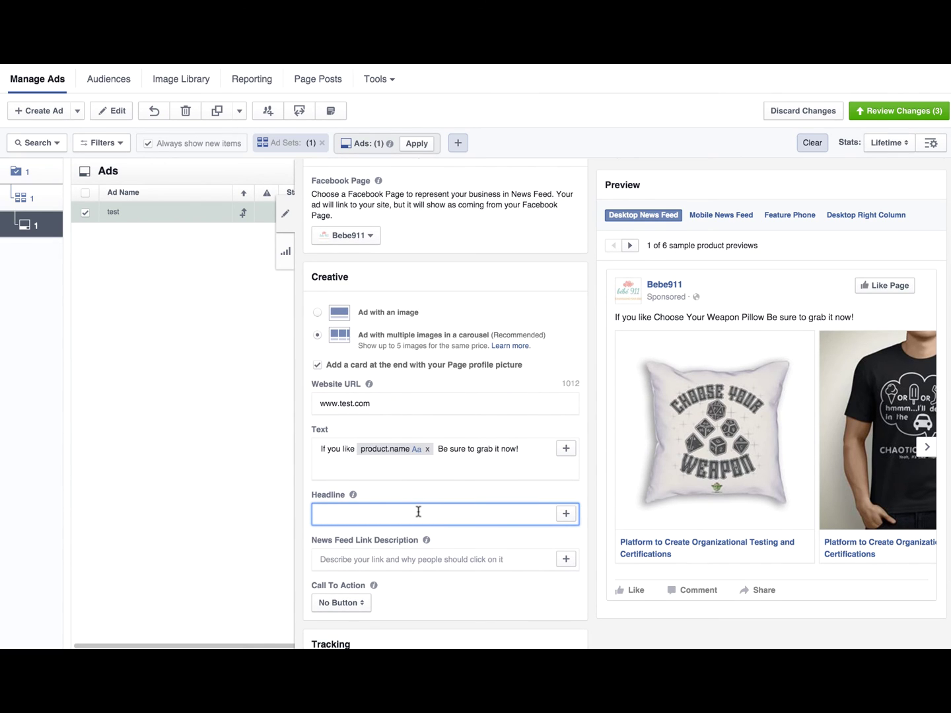
{"action": "left_click", "coordinate": [566, 513]}
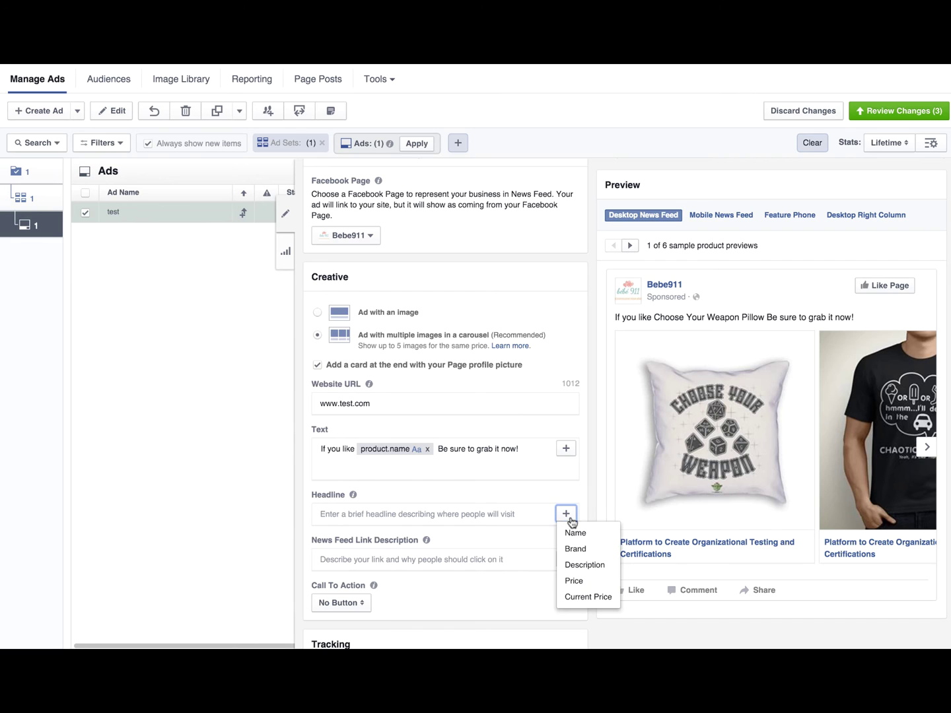
{"action": "left_click", "coordinate": [574, 533]}
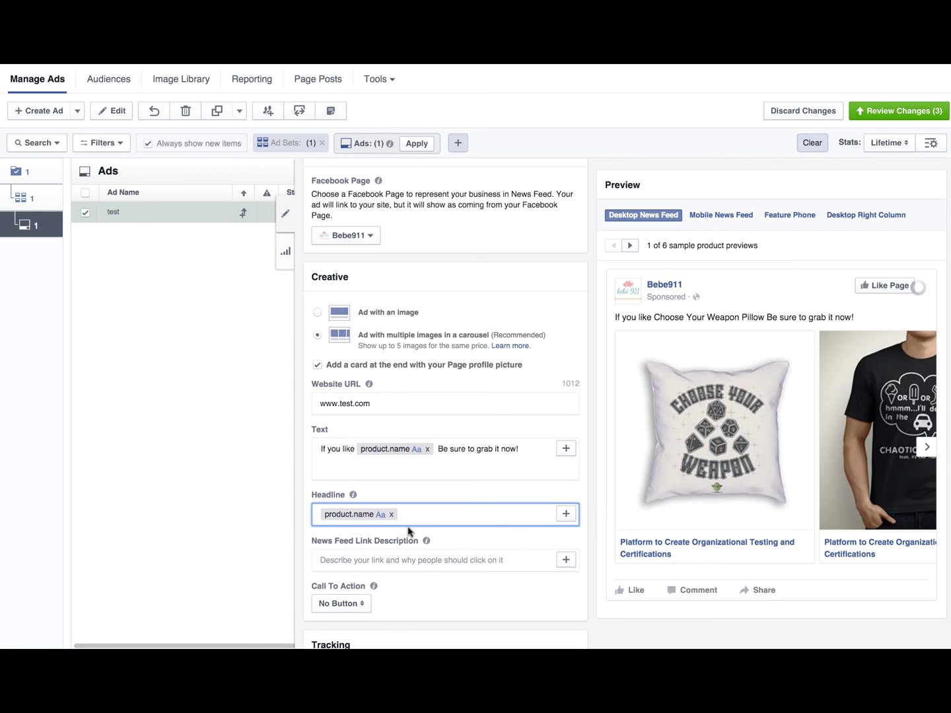
{"action": "scroll", "coordinate": [441, 542], "scroll_direction": "down", "scroll_amount": 1}
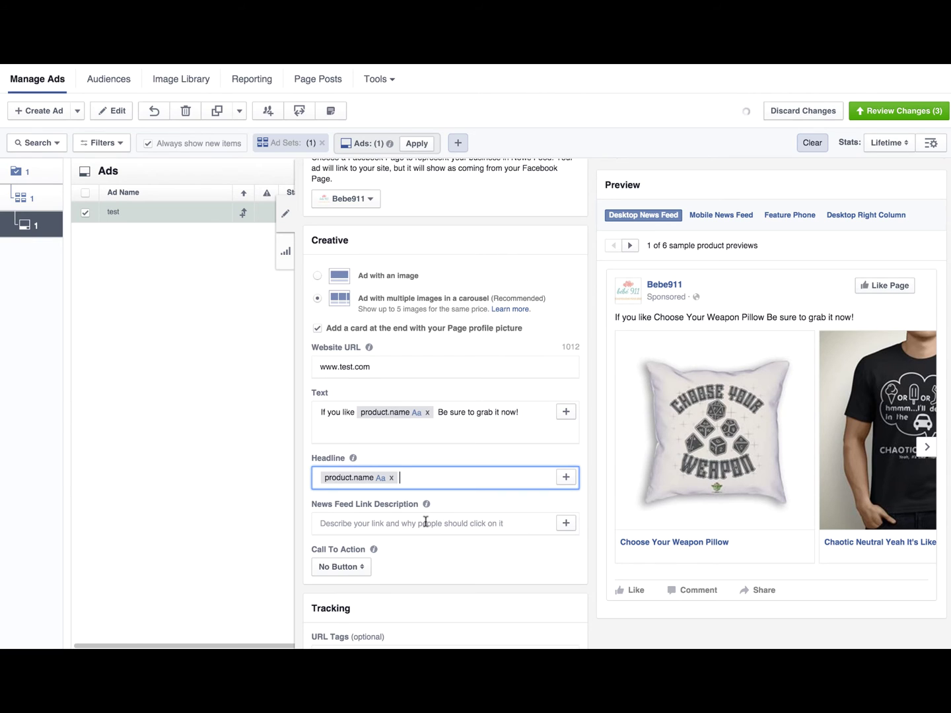
{"action": "left_click", "coordinate": [566, 523]}
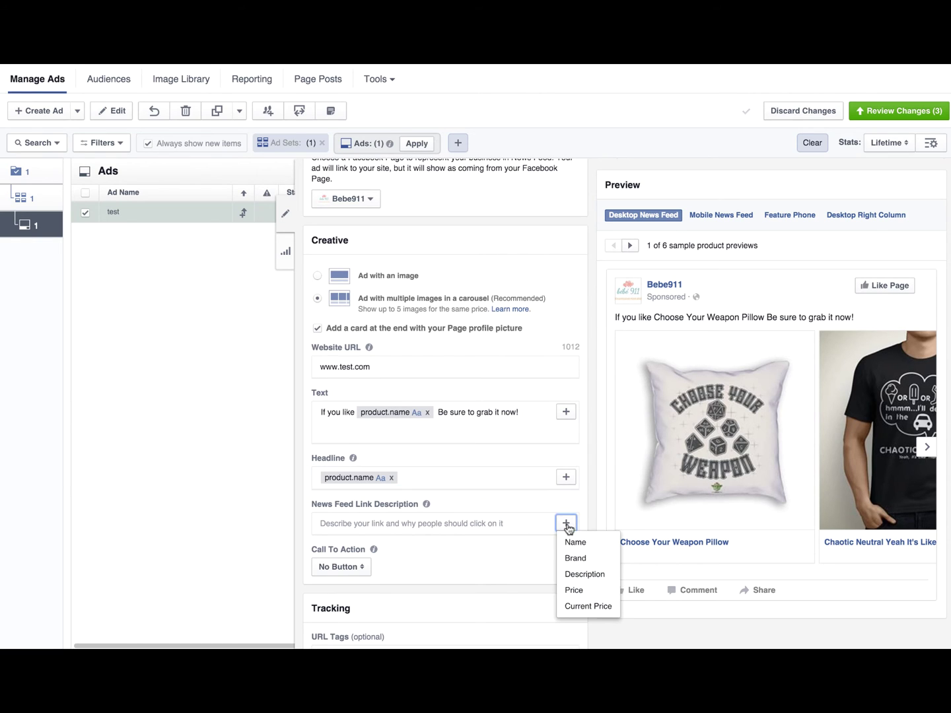
{"action": "left_click", "coordinate": [601, 575]}
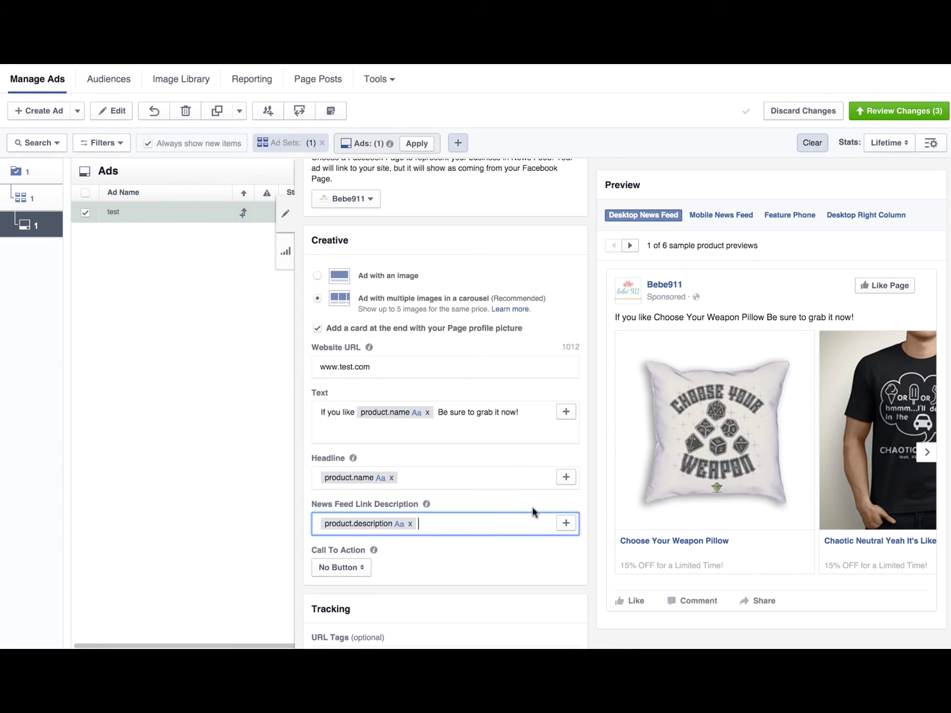
Extend the headline with "For only" and the dynamic product price, and check the result on the carousel preview cards.
{"action": "left_click", "coordinate": [466, 481]}
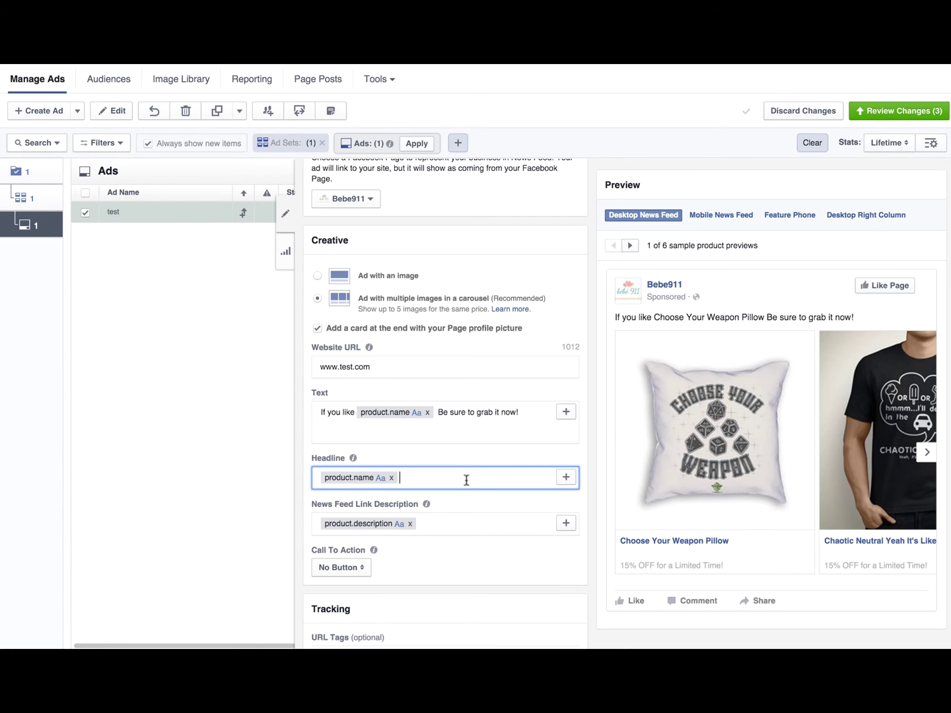
{"action": "type", "text": "For only"}
{"action": "left_click", "coordinate": [564, 479]}
{"action": "left_click", "coordinate": [573, 544]}
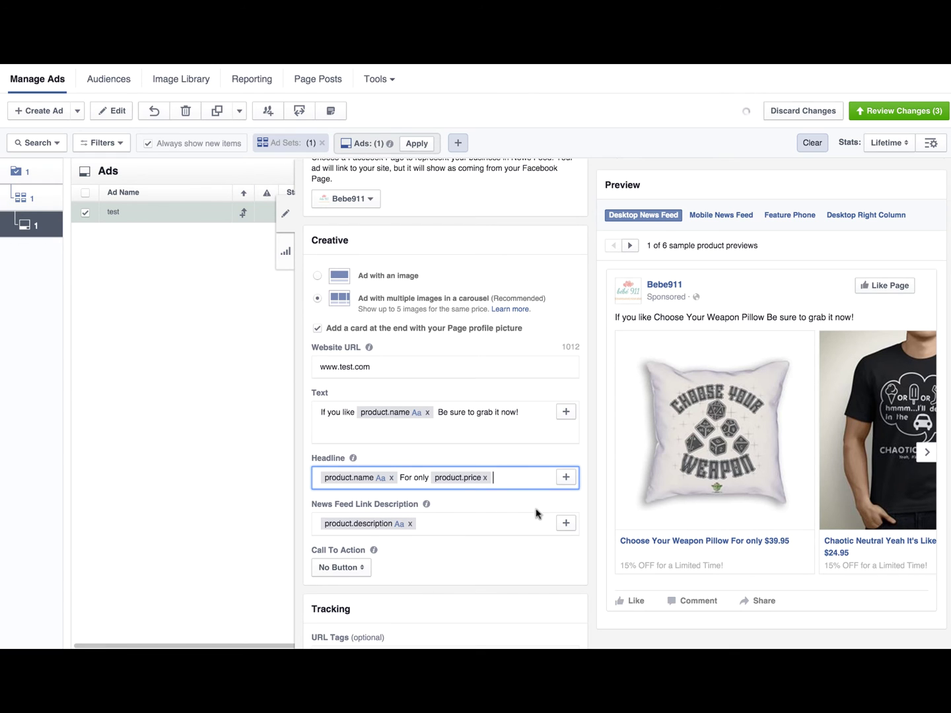
{"action": "left_click", "coordinate": [923, 453]}
{"action": "left_click", "coordinate": [926, 453]}
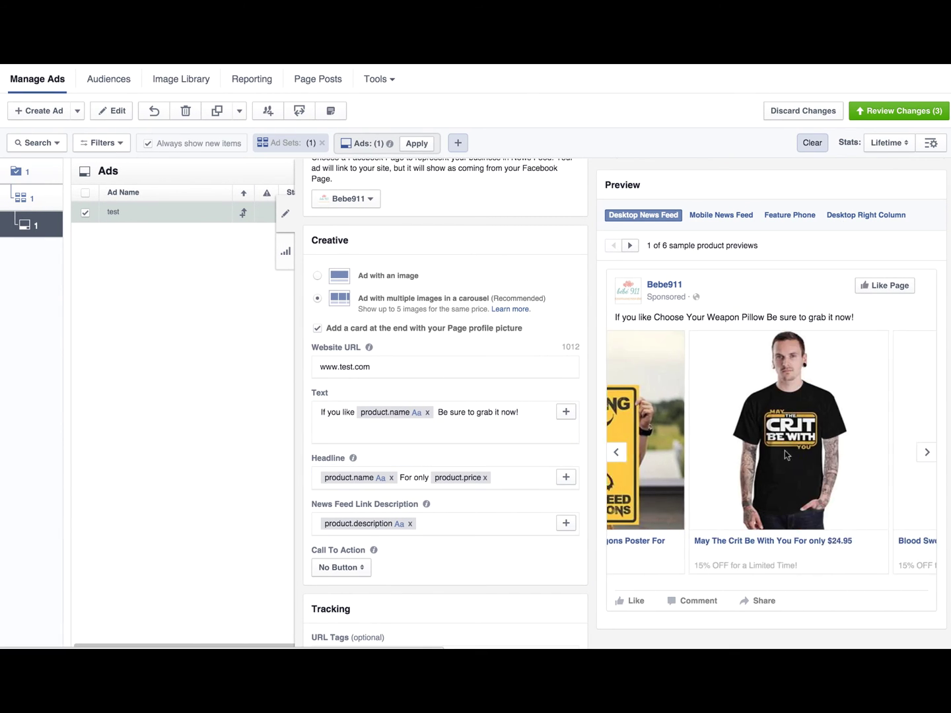
{"action": "left_click", "coordinate": [609, 455]}
{"action": "left_click", "coordinate": [609, 454]}
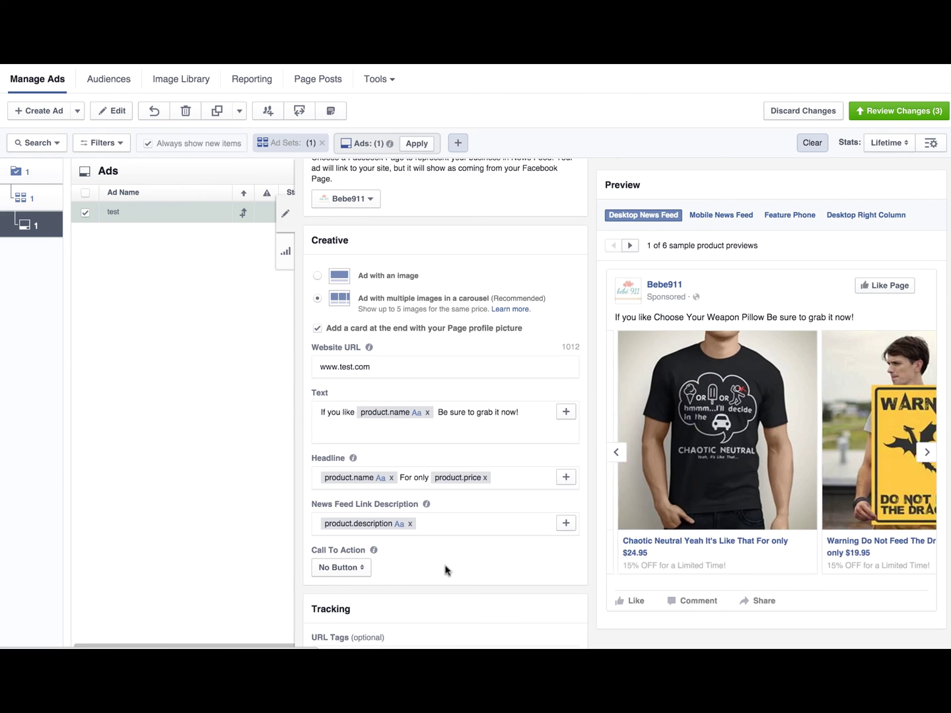
Set the ad's call to action to Shop Now and track all conversions from the Facebook pixel.
{"action": "left_click", "coordinate": [333, 568]}
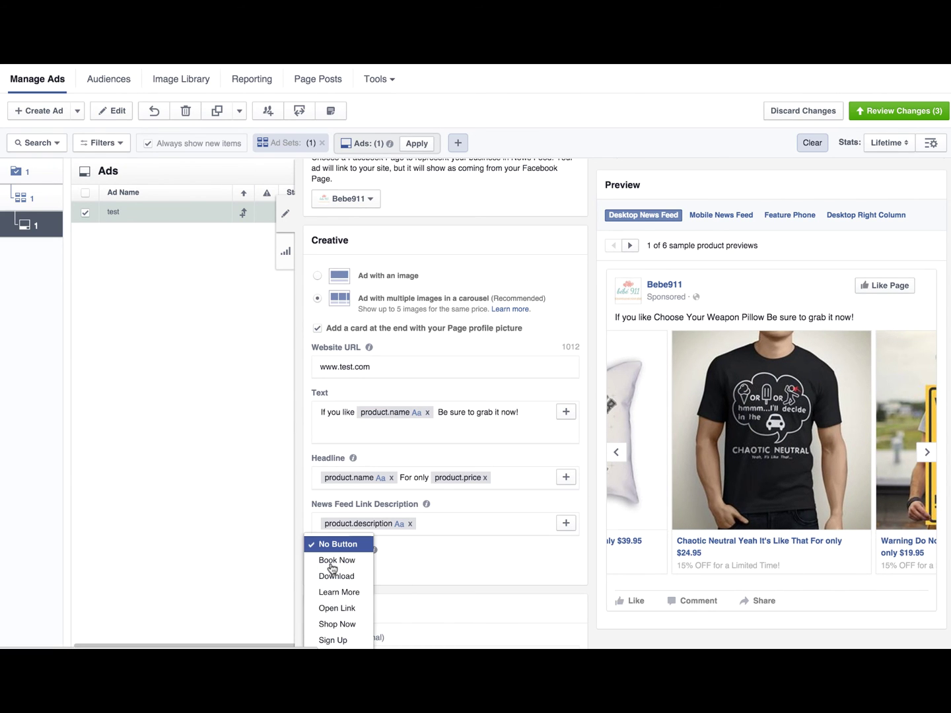
{"action": "left_click", "coordinate": [343, 625]}
{"action": "scroll", "coordinate": [489, 546], "scroll_direction": "down", "scroll_amount": 2}
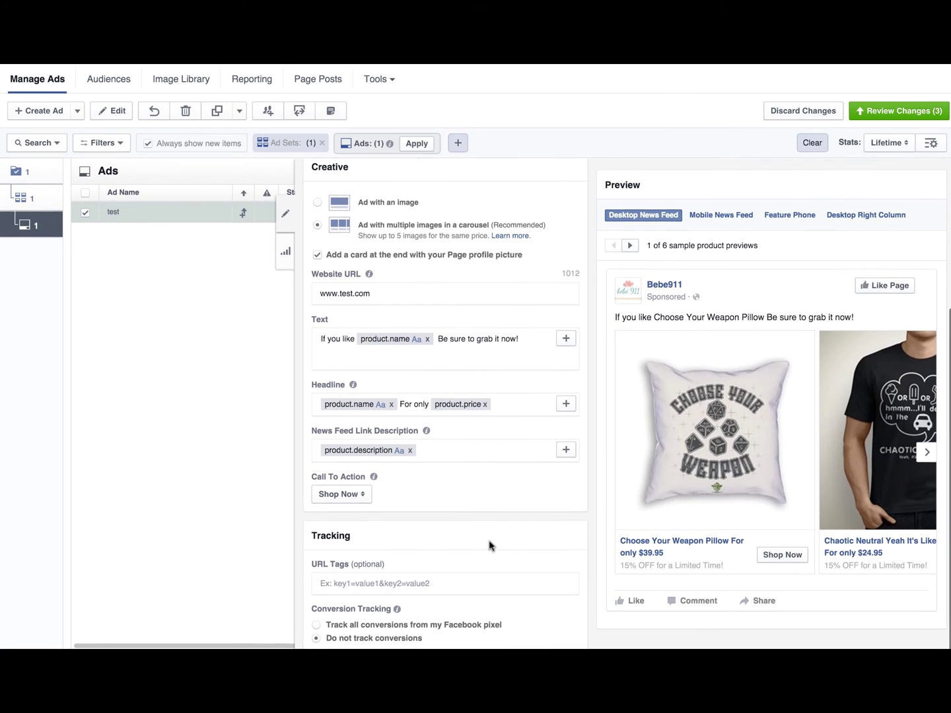
{"action": "left_click", "coordinate": [317, 626]}
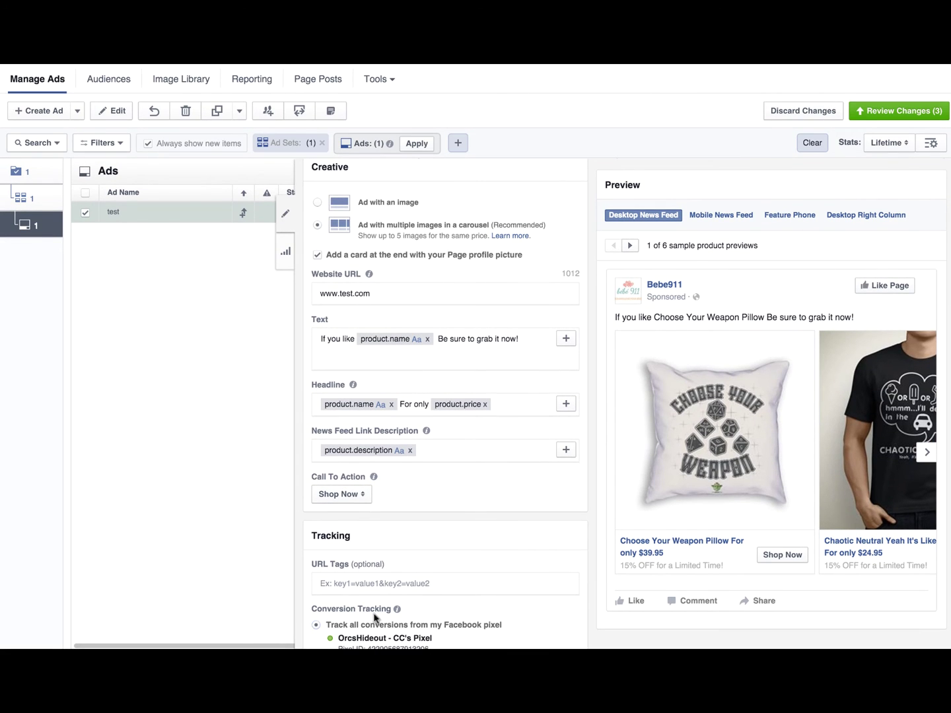
{"action": "scroll", "coordinate": [344, 638], "scroll_direction": "down", "scroll_amount": 1}
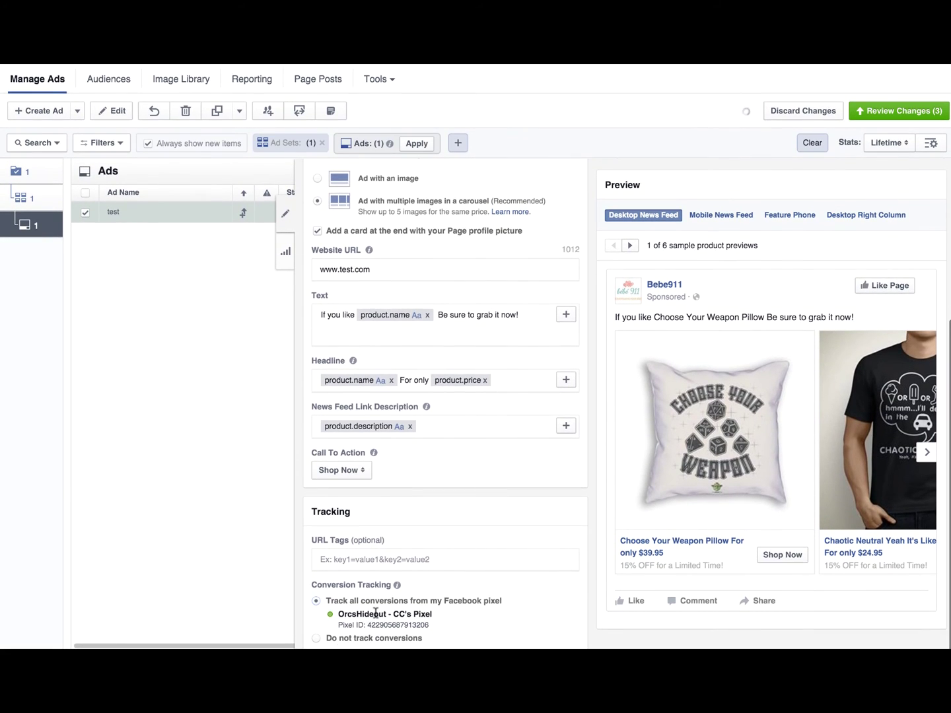
{"action": "scroll", "coordinate": [376, 614], "scroll_direction": "up", "scroll_amount": 1}
{"action": "scroll", "coordinate": [376, 615], "scroll_direction": "down", "scroll_amount": 1}
{"action": "scroll", "coordinate": [404, 625], "scroll_direction": "up", "scroll_amount": 1}
{"action": "scroll", "coordinate": [405, 625], "scroll_direction": "up", "scroll_amount": 5}
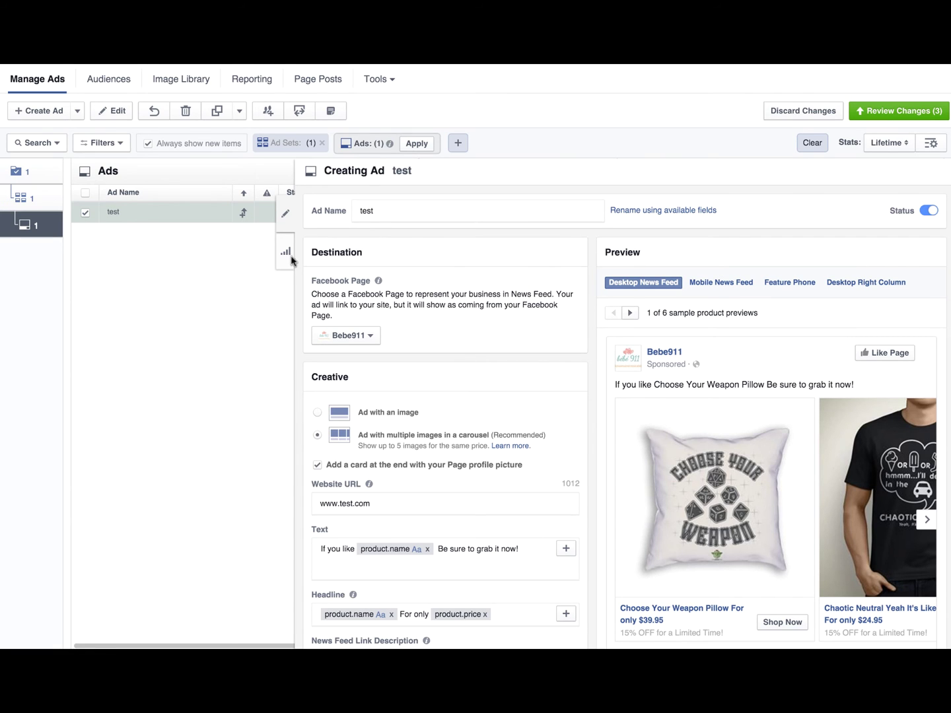
Duplicate the 7 Day Retargeting ad set within the same campaign and rename the copy 14 Day Retargeting.
{"action": "left_click", "coordinate": [45, 199]}
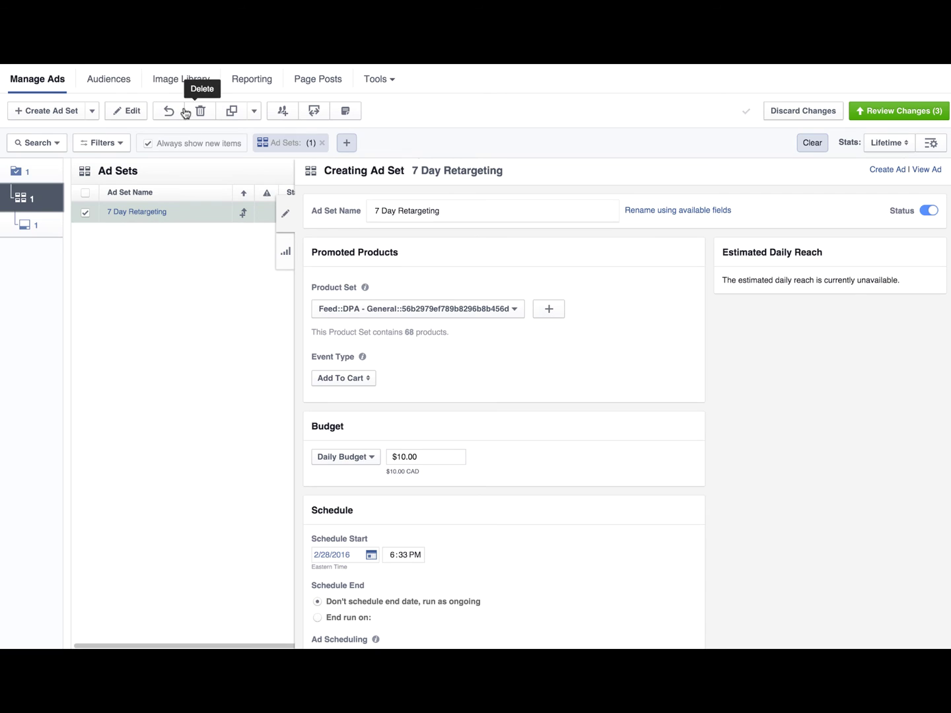
{"action": "left_click", "coordinate": [232, 114]}
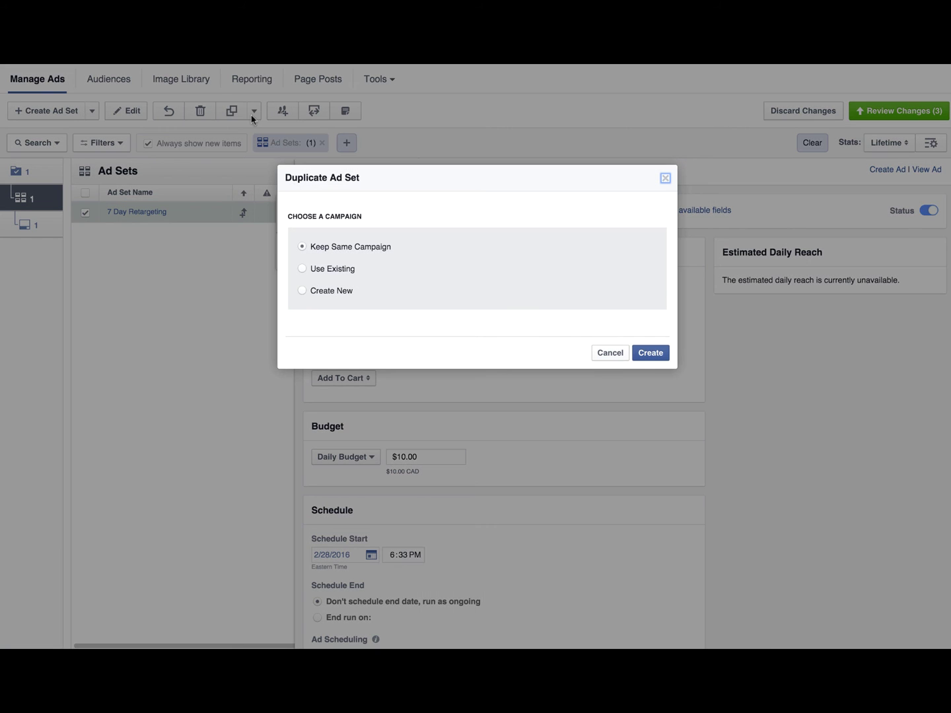
{"action": "left_click", "coordinate": [648, 354]}
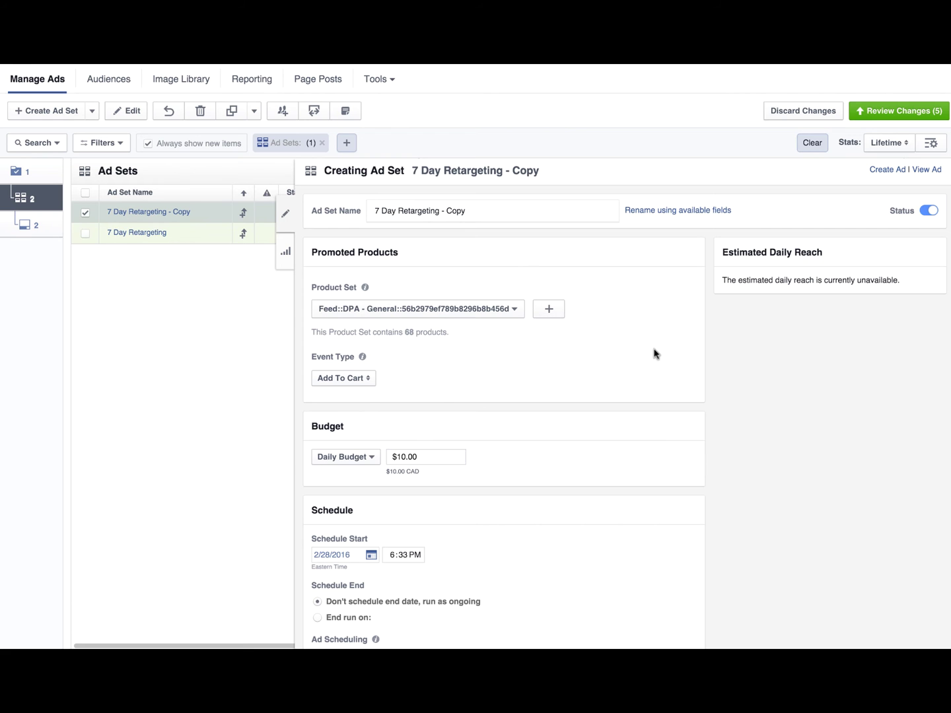
{"action": "left_click", "coordinate": [376, 212]}
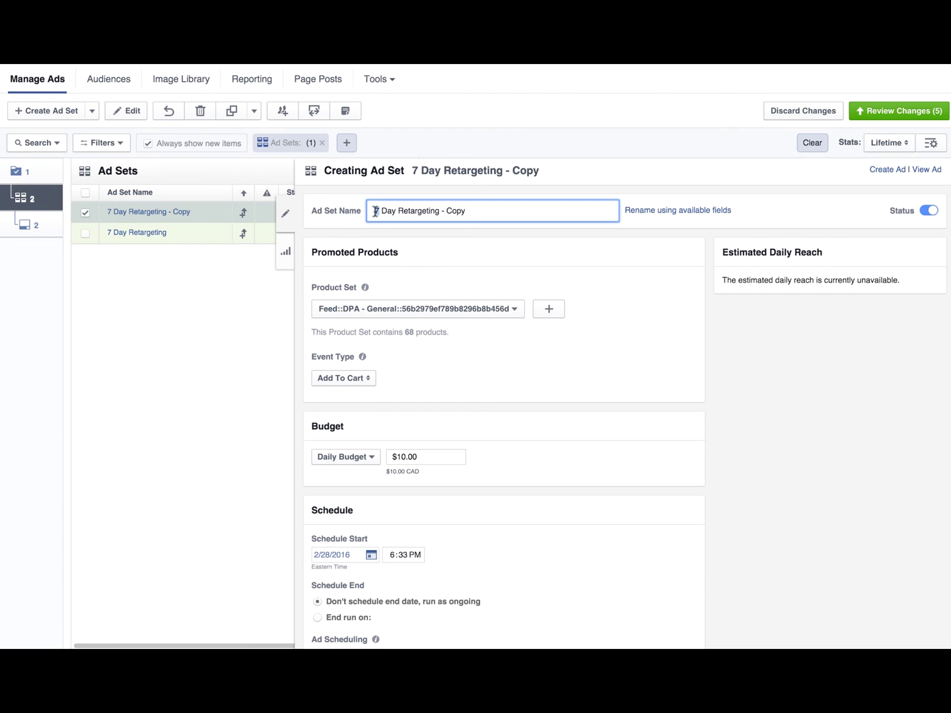
{"action": "type", "text": "14"}
{"action": "left_click", "coordinate": [443, 211]}
{"action": "left_click_drag", "start_coordinate": [444, 211], "coordinate": [553, 207]}
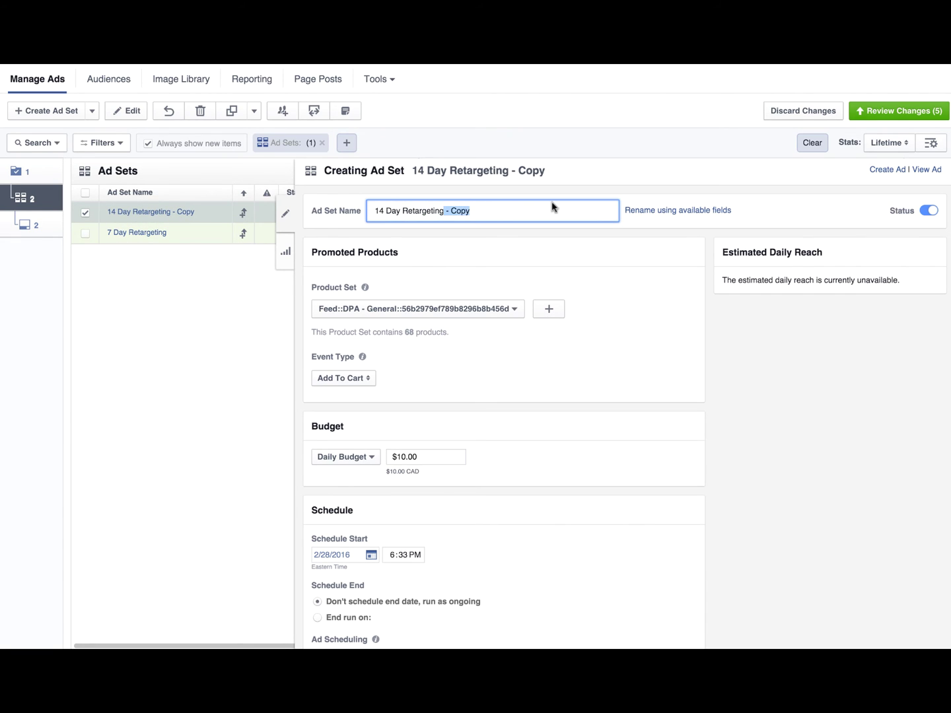
{"action": "key", "text": "BackSpace"}
{"action": "left_click", "coordinate": [555, 296]}
Set the Viewed or Added to Cart But Not Purchased audience of the 14 Day Retargeting ad set to the last 14 days.
{"action": "scroll", "coordinate": [555, 295], "scroll_direction": "down", "scroll_amount": 8}
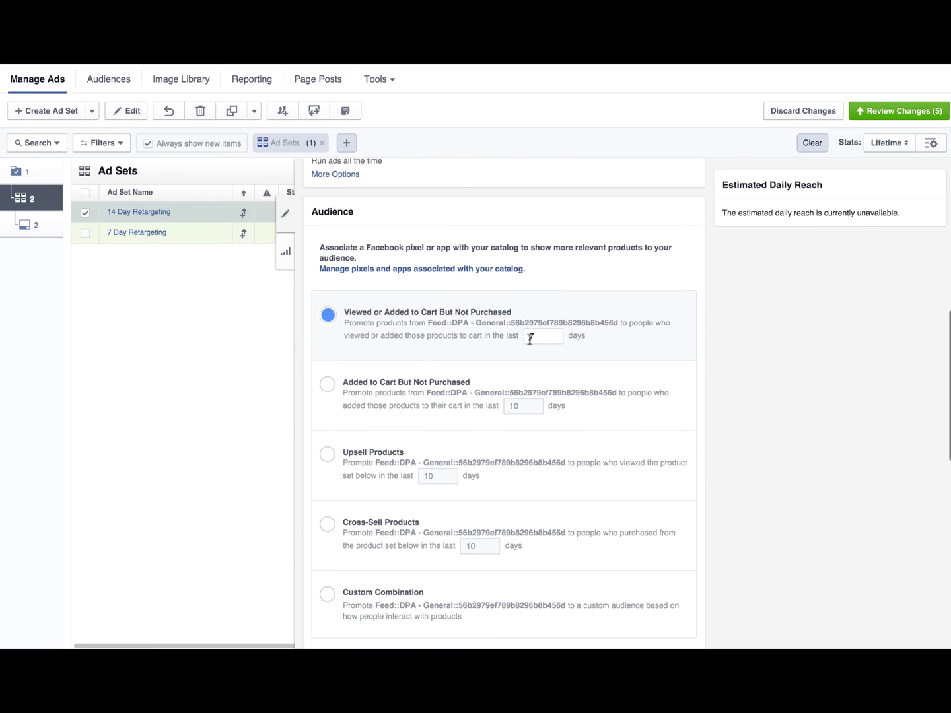
{"action": "double_click", "coordinate": [528, 337]}
{"action": "type", "text": "14"}
{"action": "scroll", "coordinate": [399, 370], "scroll_direction": "up", "scroll_amount": 1}
{"action": "scroll", "coordinate": [398, 370], "scroll_direction": "down", "scroll_amount": 1}
{"action": "scroll", "coordinate": [397, 368], "scroll_direction": "up", "scroll_amount": 8}
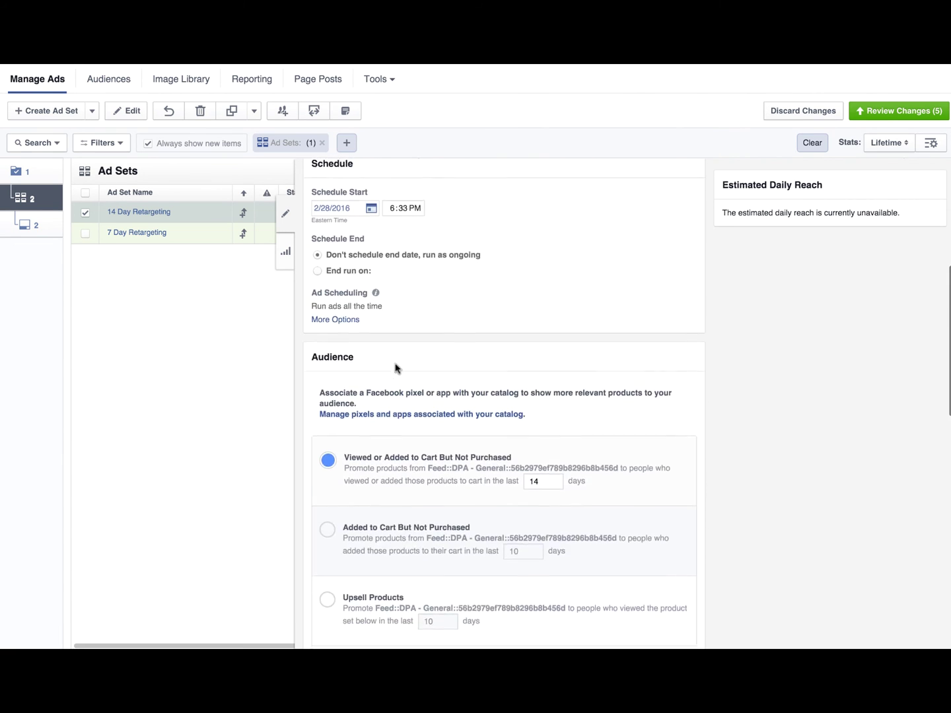
{"action": "scroll", "coordinate": [461, 296], "scroll_direction": "down", "scroll_amount": 12}
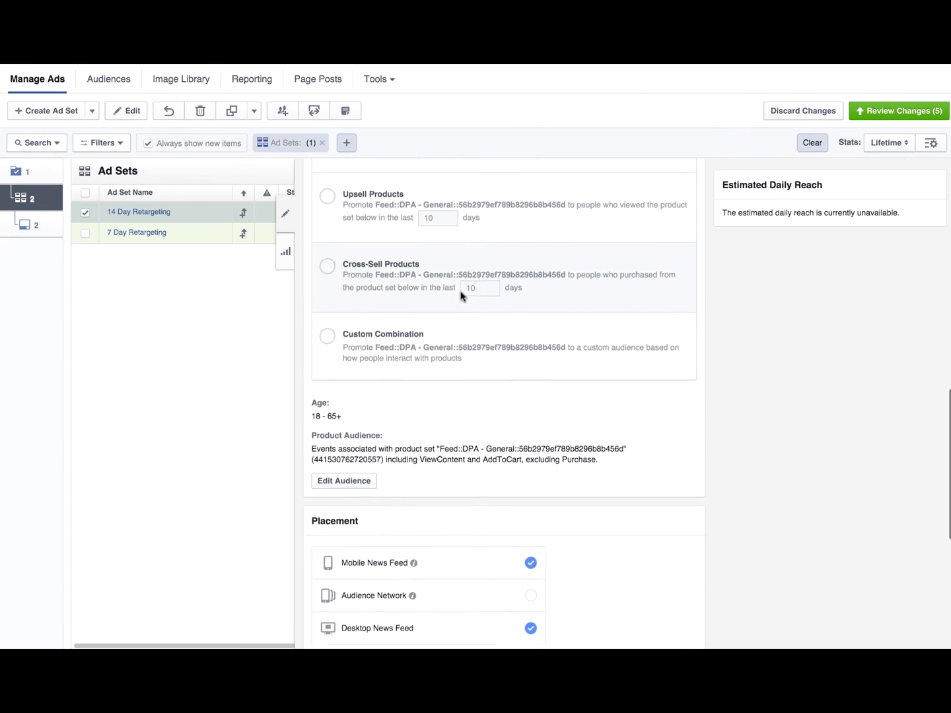
{"action": "scroll", "coordinate": [461, 295], "scroll_direction": "up", "scroll_amount": 4}
{"action": "scroll", "coordinate": [460, 295], "scroll_direction": "down", "scroll_amount": 1}
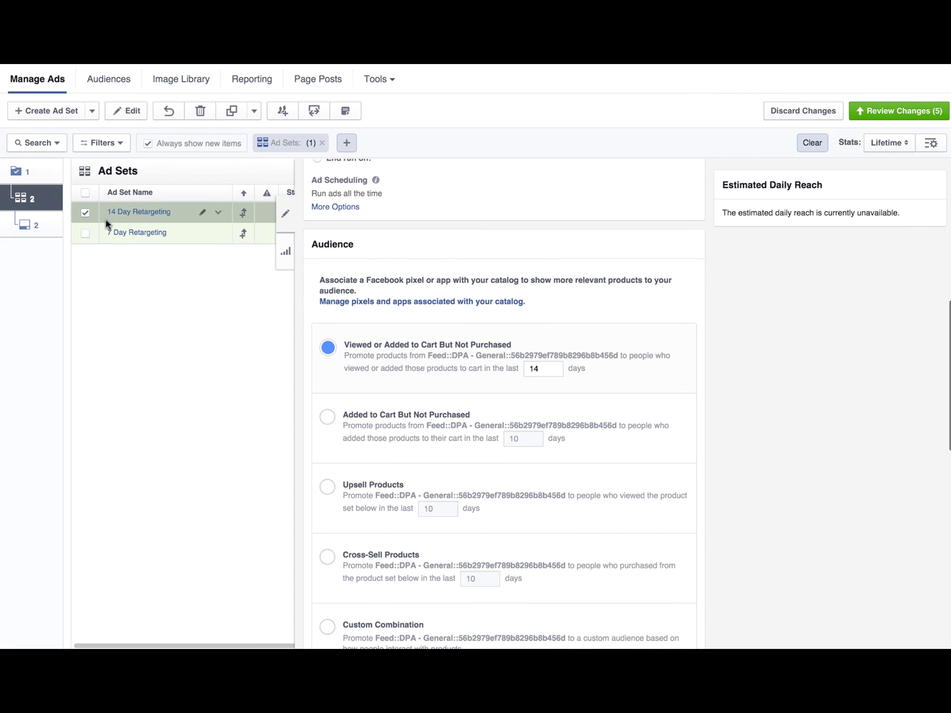
Duplicate 7 Day Retargeting within the same campaign and rename the copy "7 Day Retargeting - Added to Cart but No Purchase".
{"action": "left_click", "coordinate": [182, 233]}
{"action": "left_click", "coordinate": [232, 112]}
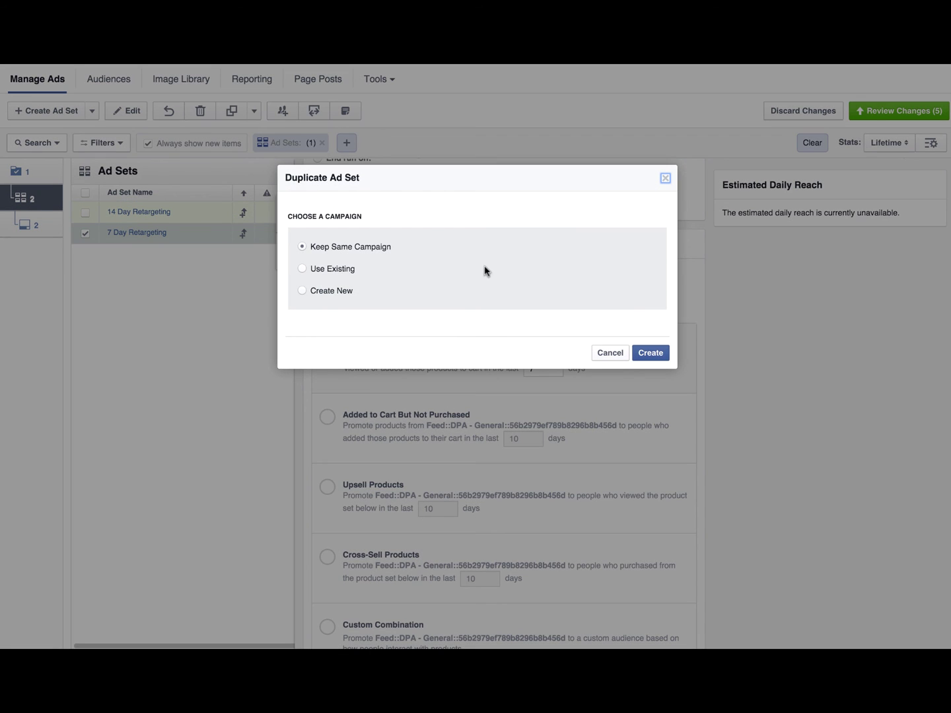
{"action": "left_click", "coordinate": [657, 356]}
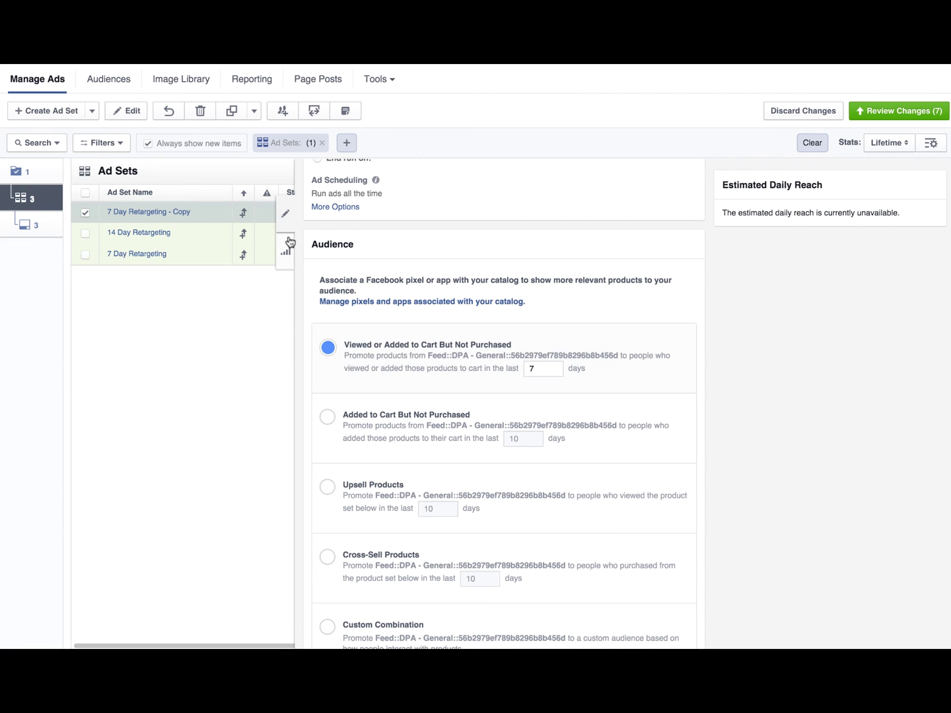
{"action": "scroll", "coordinate": [467, 218], "scroll_direction": "up", "scroll_amount": 7}
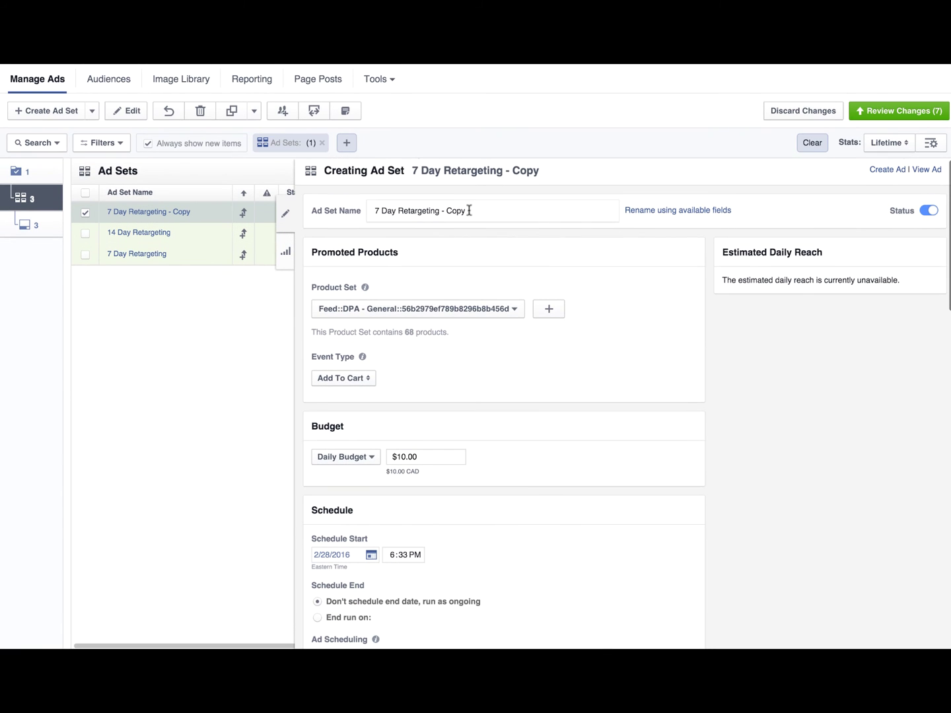
{"action": "left_click_drag", "start_coordinate": [447, 210], "coordinate": [488, 211]}
{"action": "type", "text": "Add"}
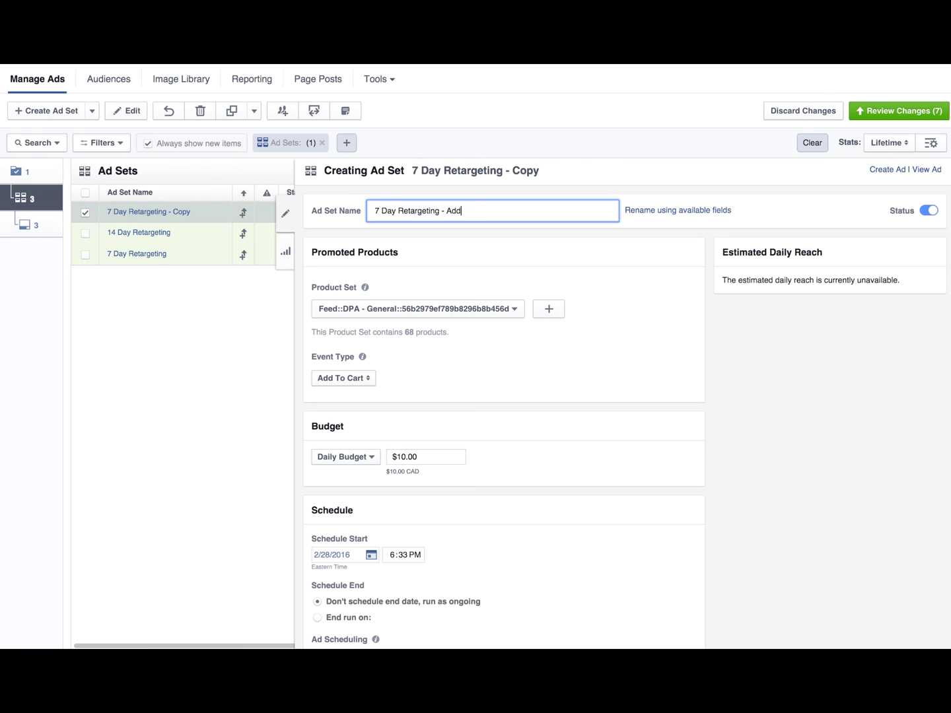
{"action": "type", "text": "ed to Cart but No Purchase"}
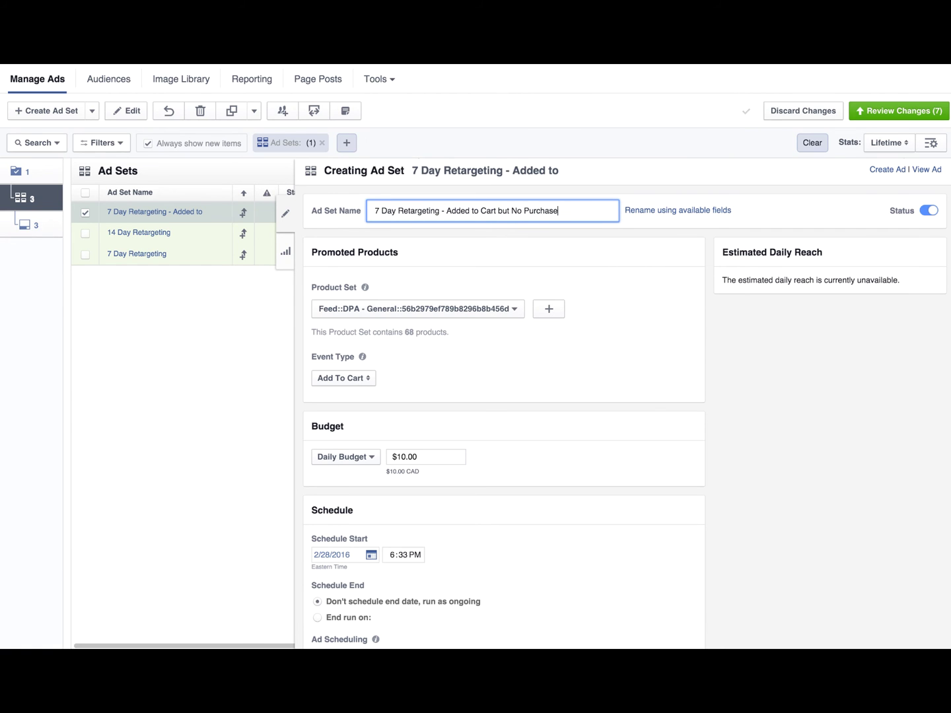
Switch the new ad set's audience to Added to Cart But Not Purchased in the last 7 days.
{"action": "scroll", "coordinate": [488, 256], "scroll_direction": "down", "scroll_amount": 10}
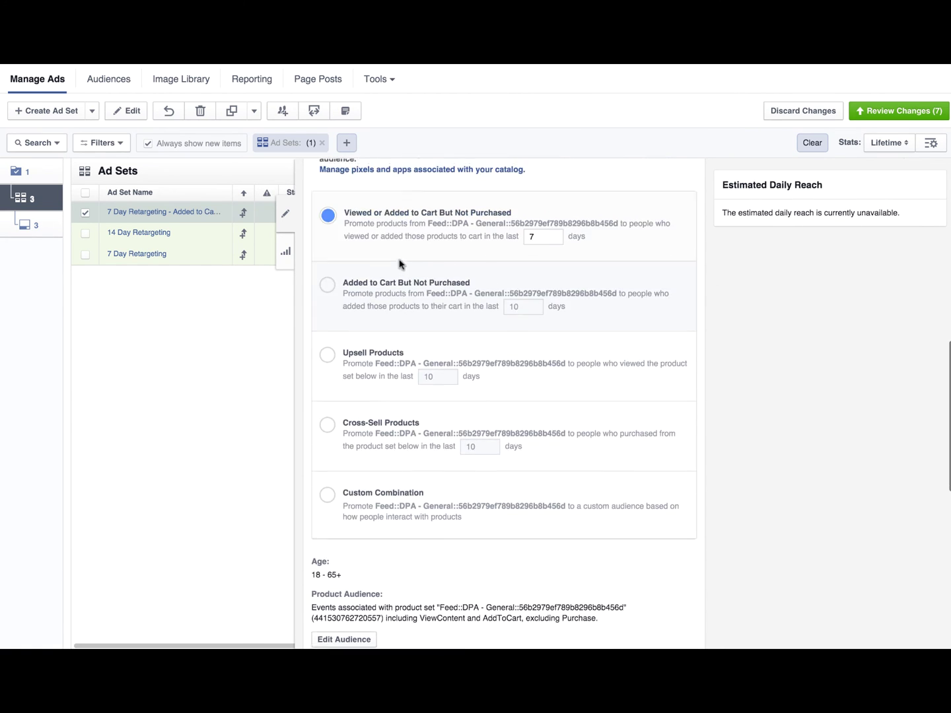
{"action": "left_click", "coordinate": [328, 329]}
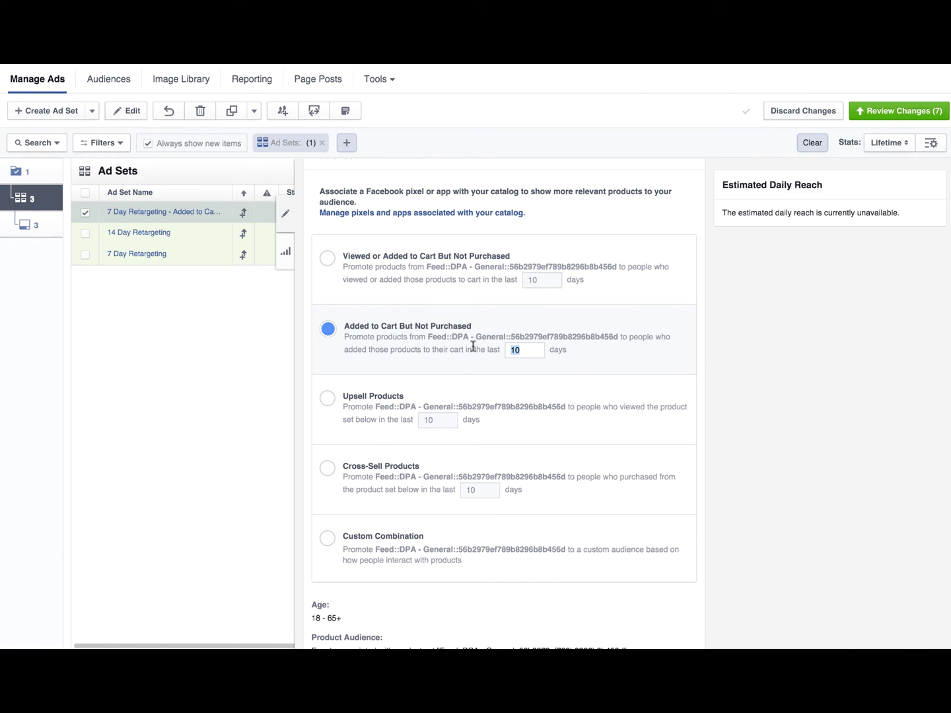
{"action": "type", "text": "7"}
{"action": "scroll", "coordinate": [704, 368], "scroll_direction": "down", "scroll_amount": 3}
{"action": "scroll", "coordinate": [704, 368], "scroll_direction": "down", "scroll_amount": 3}
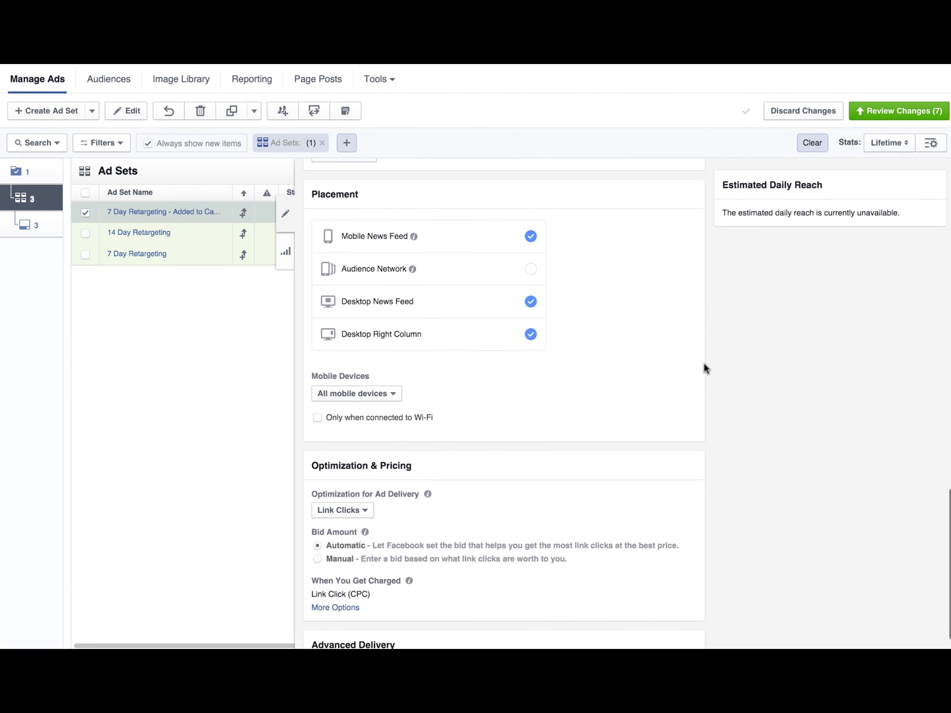
{"action": "scroll", "coordinate": [705, 368], "scroll_direction": "up", "scroll_amount": 8}
{"action": "scroll", "coordinate": [704, 367], "scroll_direction": "up", "scroll_amount": 5}
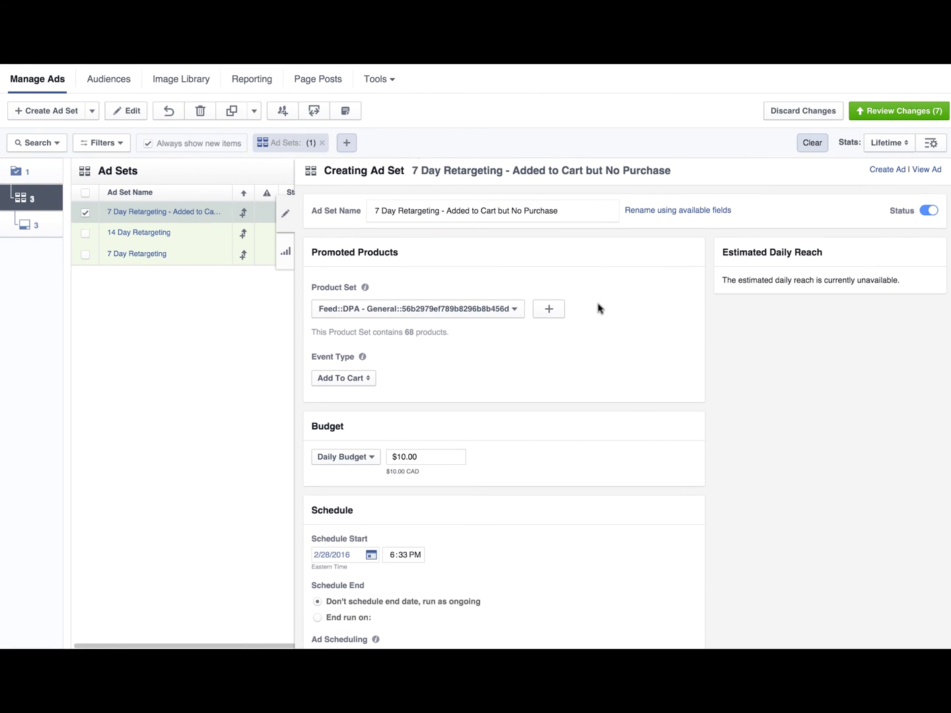
Try out a product set filtered to the category apparel & accessories > clothing > shirts & tops plus a second filter, without creating it.
{"action": "left_click", "coordinate": [549, 309]}
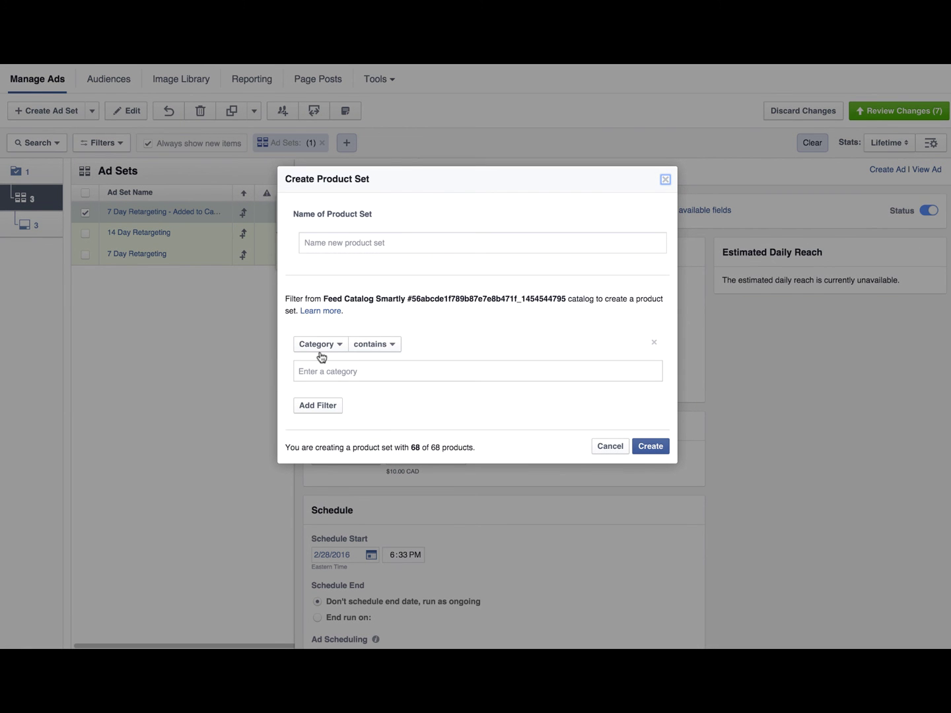
{"action": "left_click", "coordinate": [328, 350]}
{"action": "left_click", "coordinate": [388, 370]}
{"action": "type", "text": "t"}
{"action": "key", "text": "BackSpace"}
{"action": "type", "text": "a"}
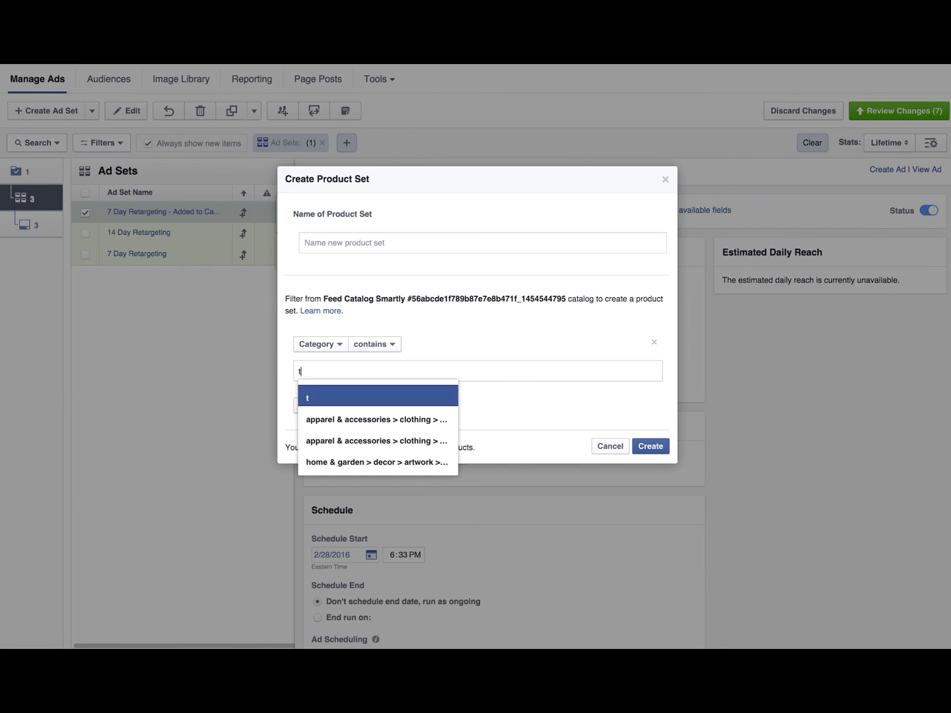
{"action": "left_click", "coordinate": [387, 419]}
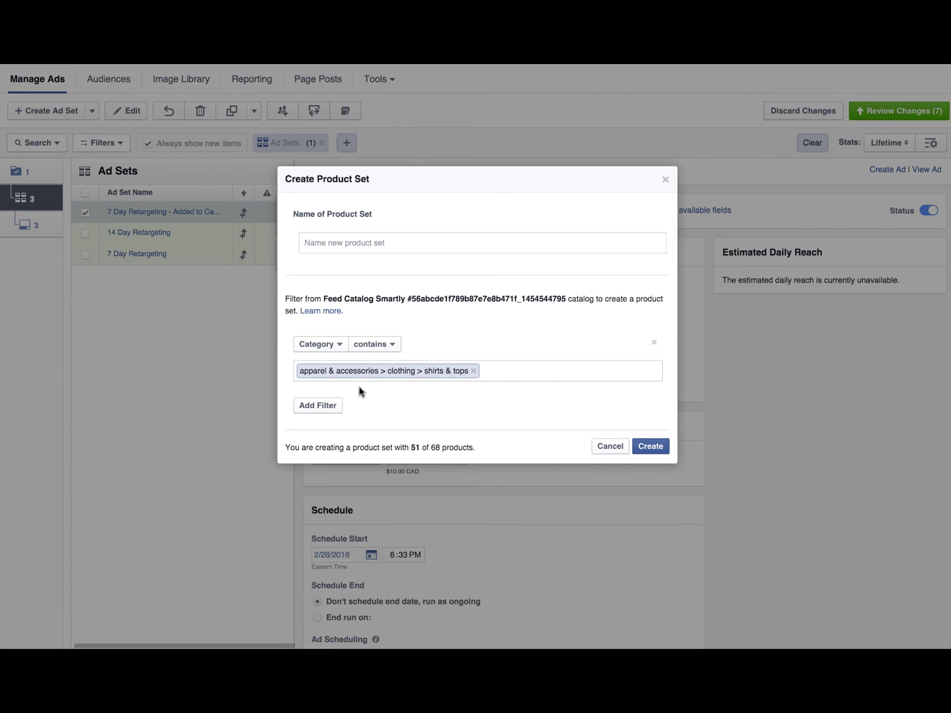
{"action": "left_click", "coordinate": [325, 404]}
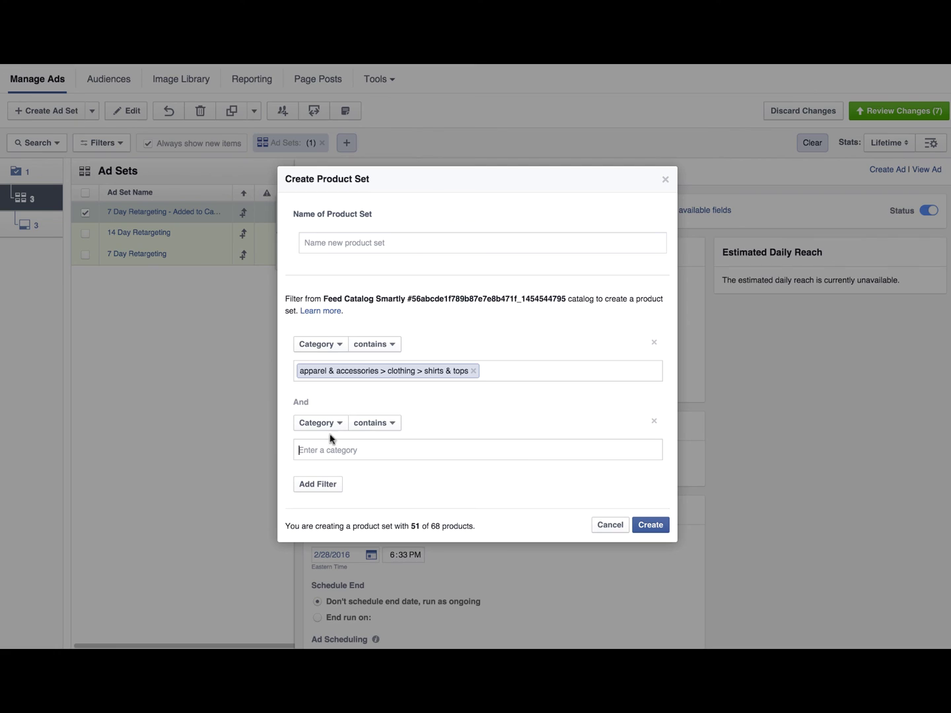
{"action": "left_click", "coordinate": [331, 423]}
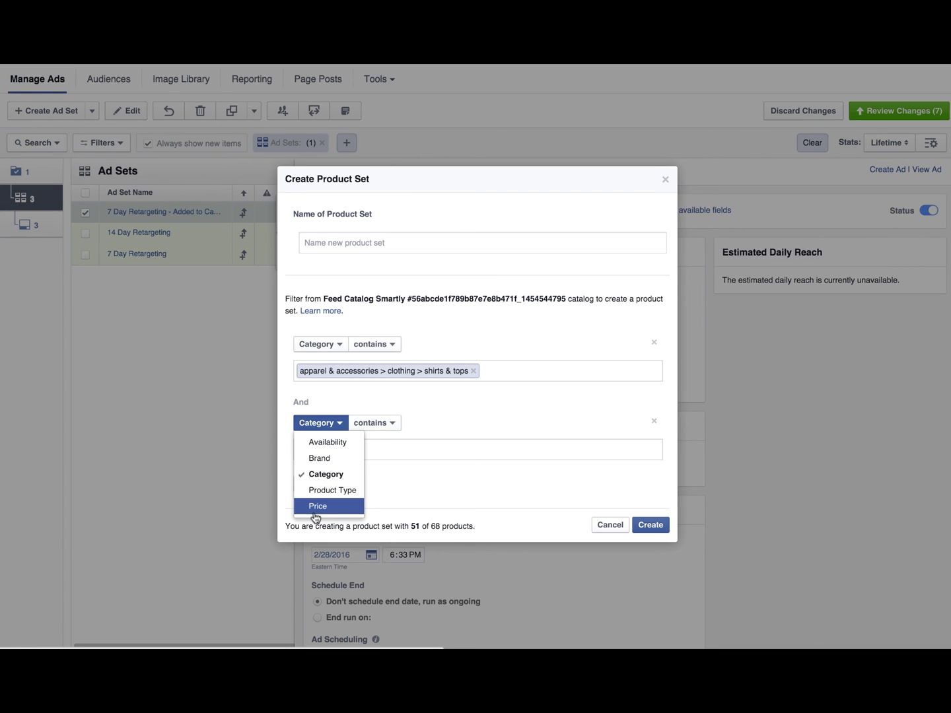
{"action": "left_click", "coordinate": [488, 399]}
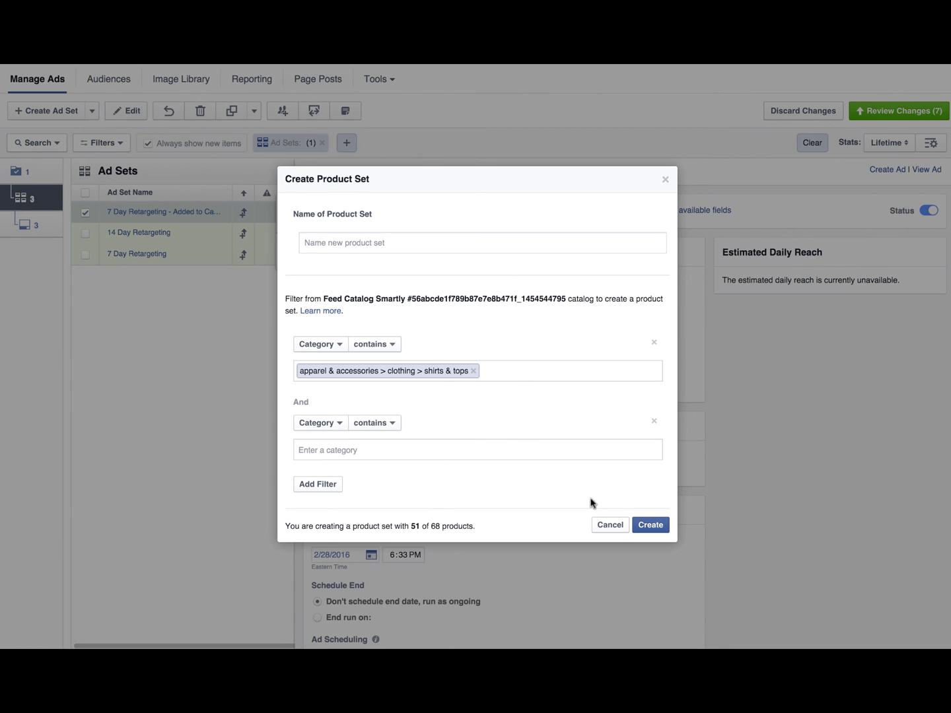
{"action": "left_click", "coordinate": [605, 526]}
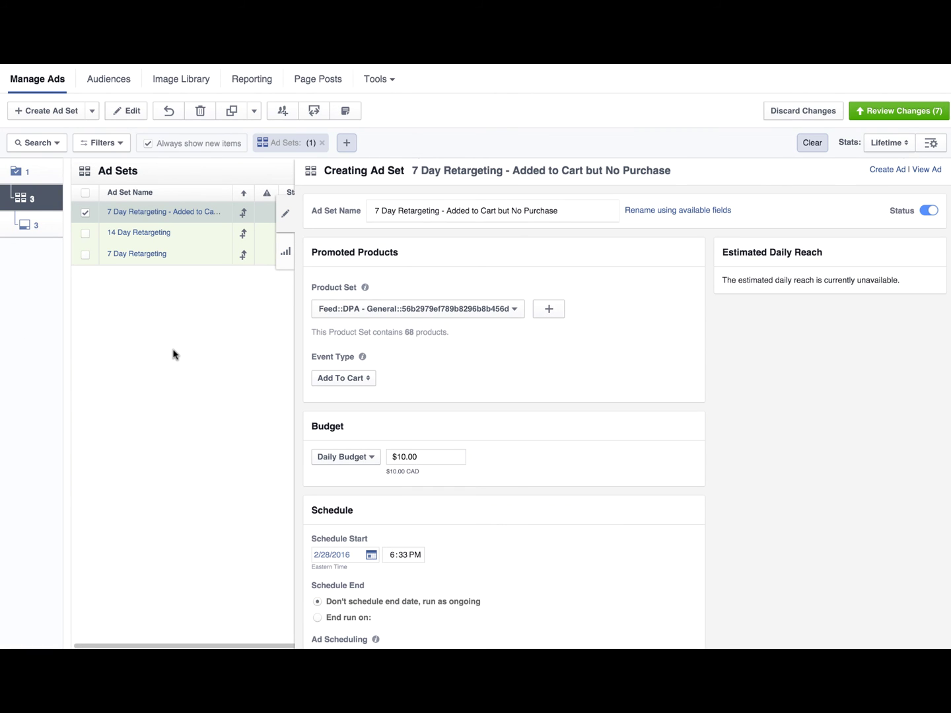